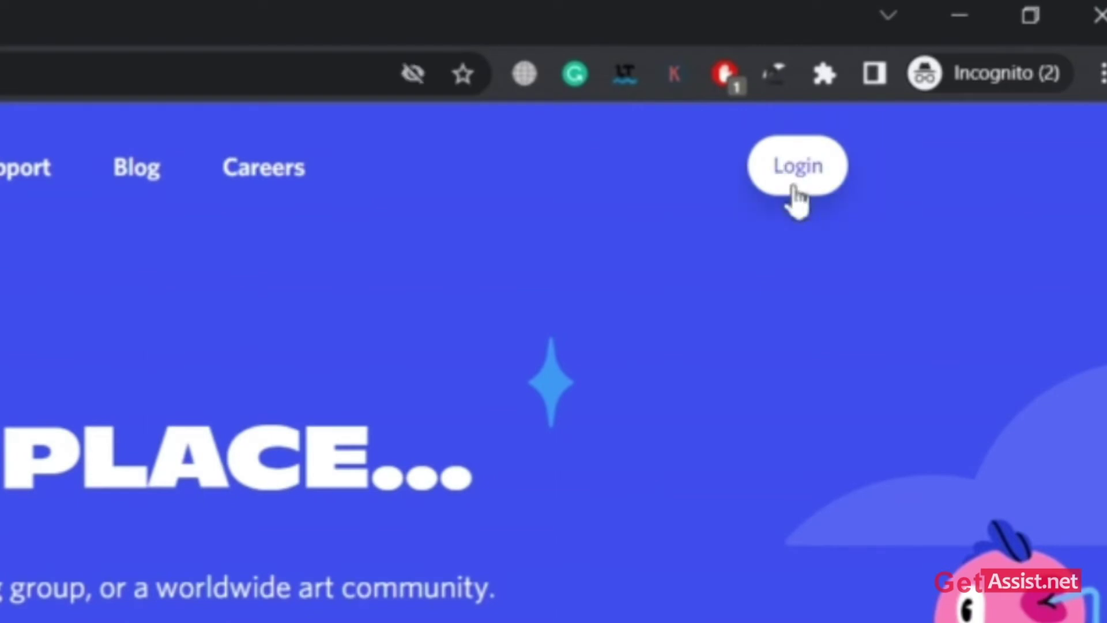
- Enter the account e-mail on the Discord login page and request password-reset instructions
left_click(795, 188)
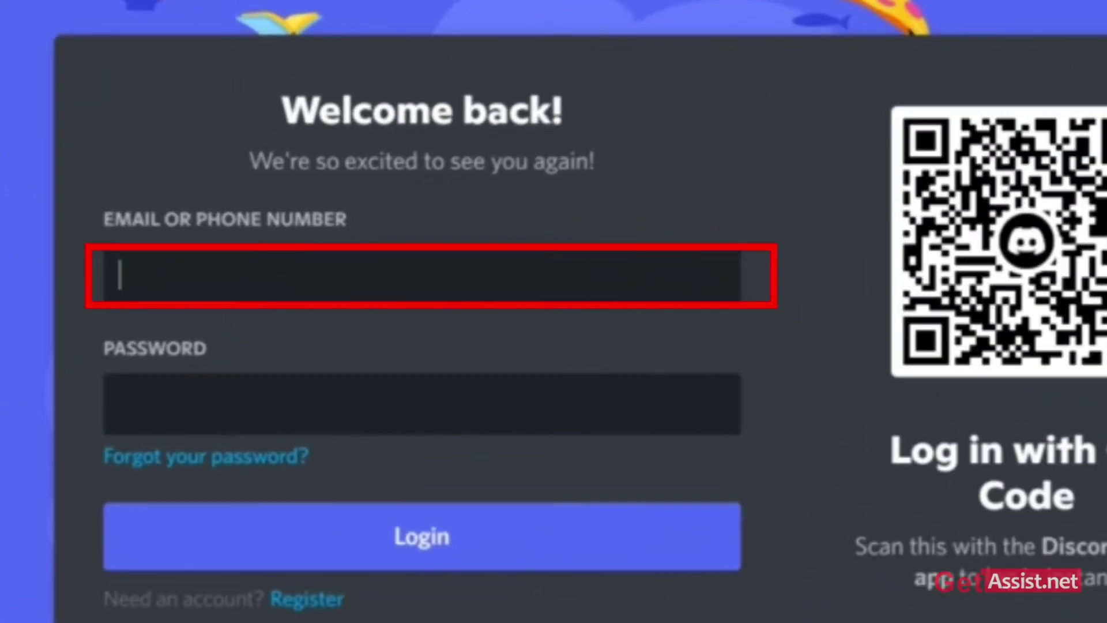
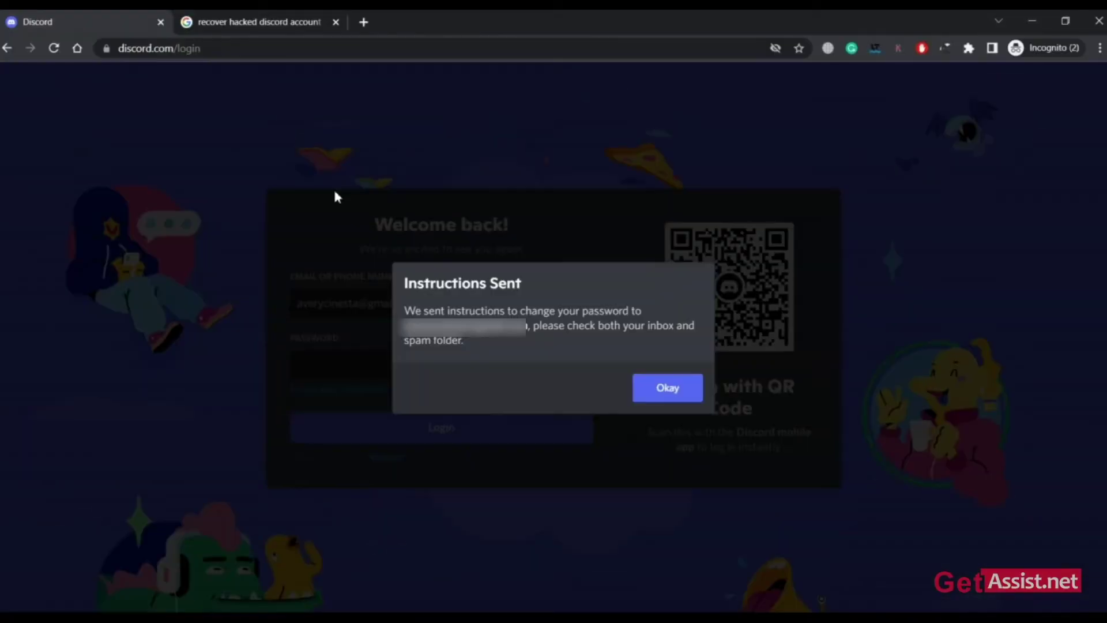
left_click(264, 17)
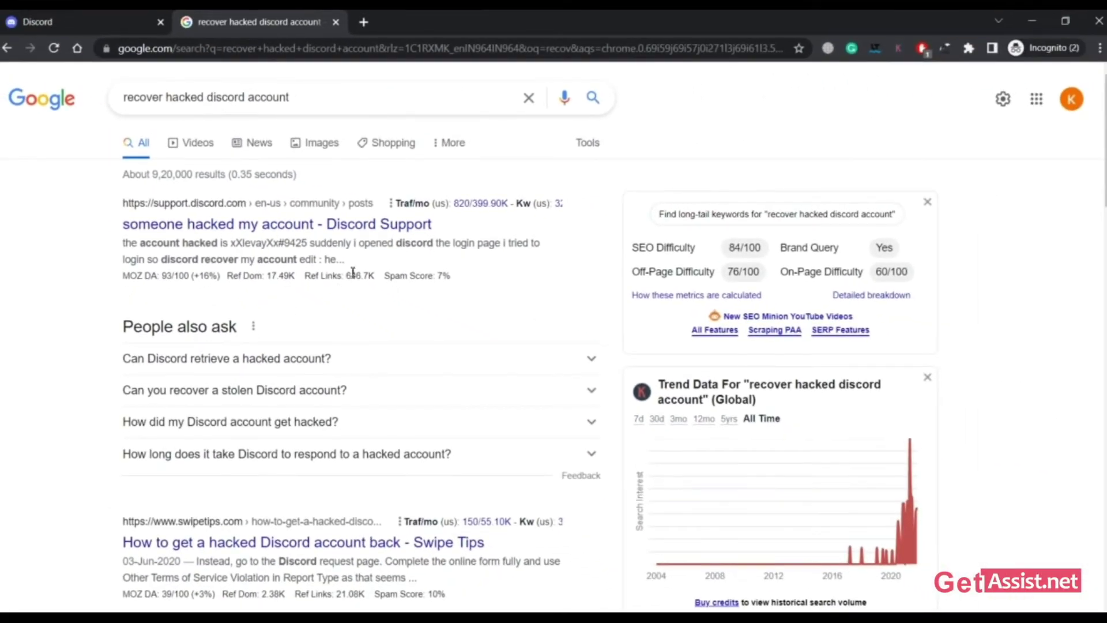
- Open the 'someone hacked my account - Discord Support' post and continue to its 'Submit a request' form
left_click(389, 229)
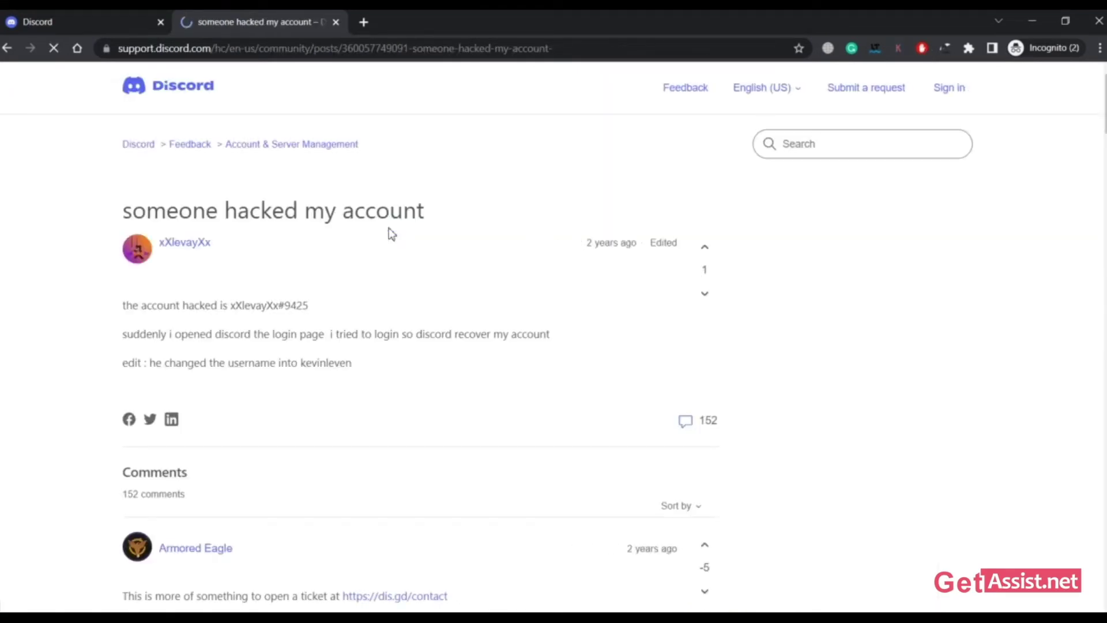
scroll(391, 234, "down", 20)
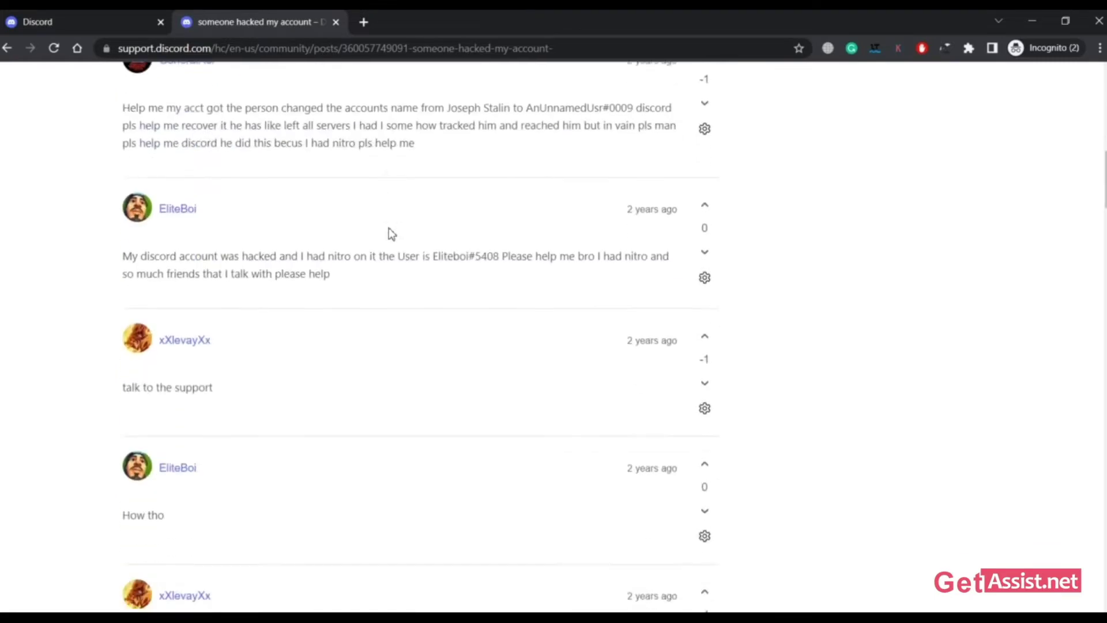
scroll(391, 233, "down", 1)
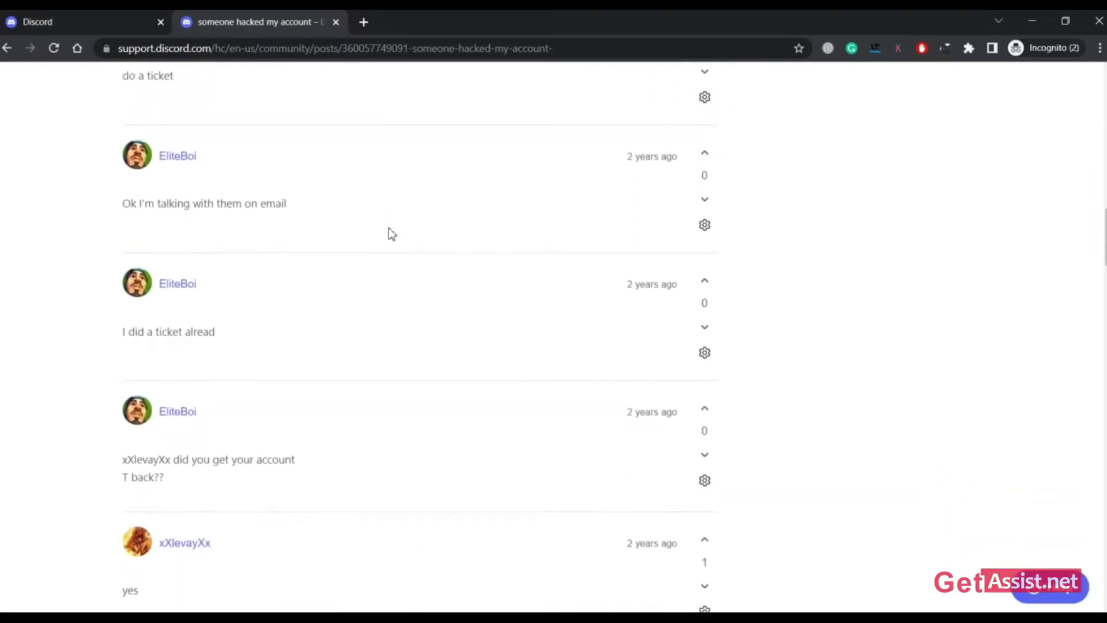
scroll(389, 229, "up", 15)
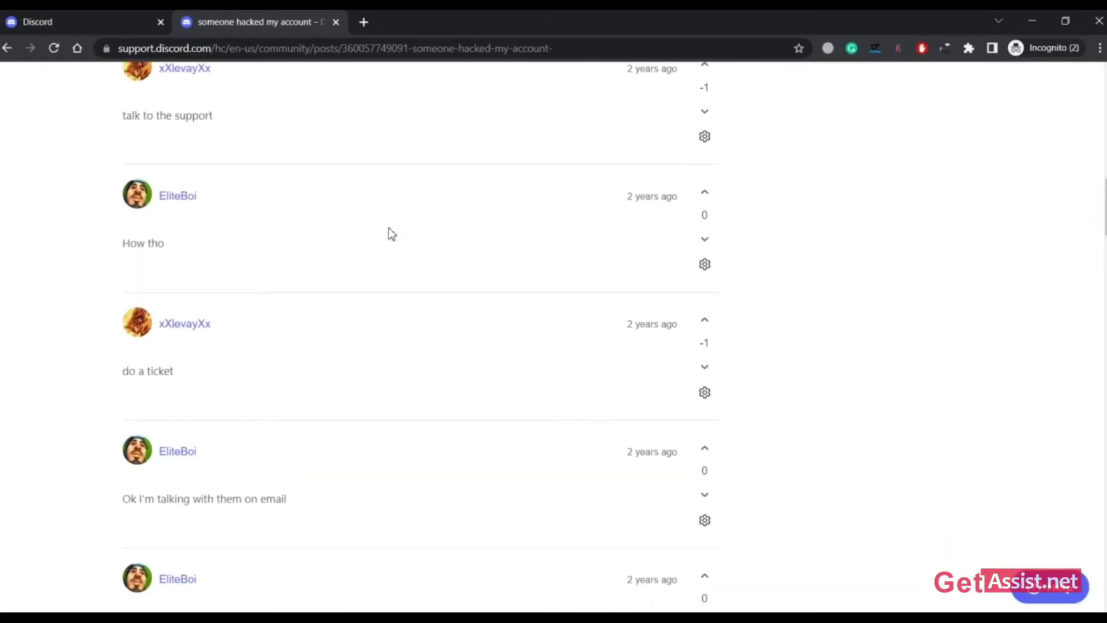
scroll(391, 234, "up", 3)
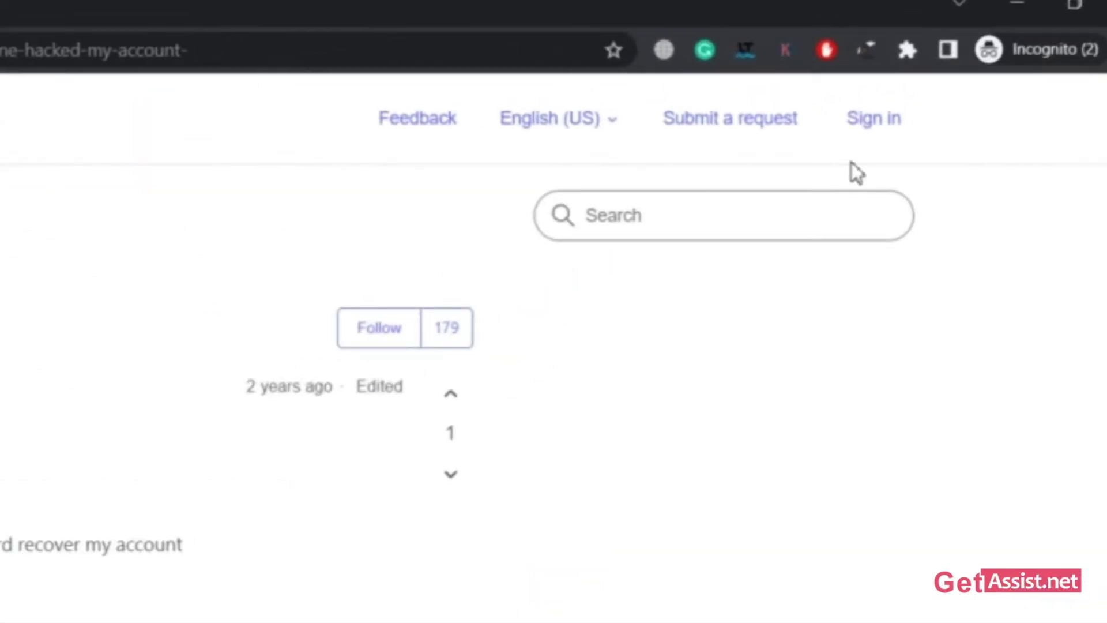
left_click(742, 122)
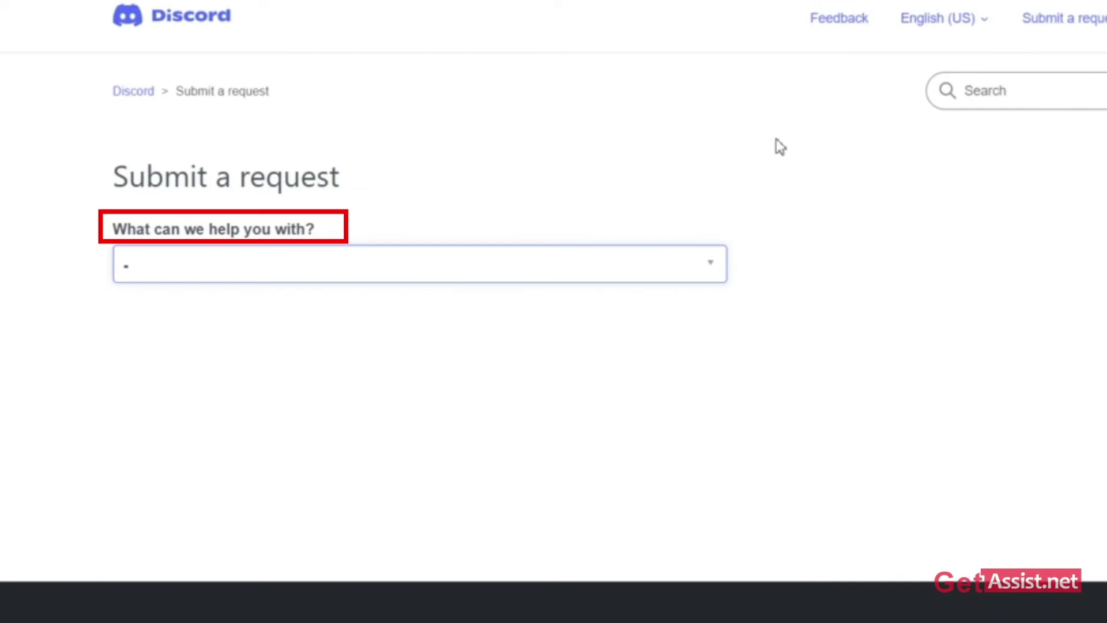
- Choose Hacked Account under 'What can we help you with?' and review the revealed fields
left_click(599, 267)
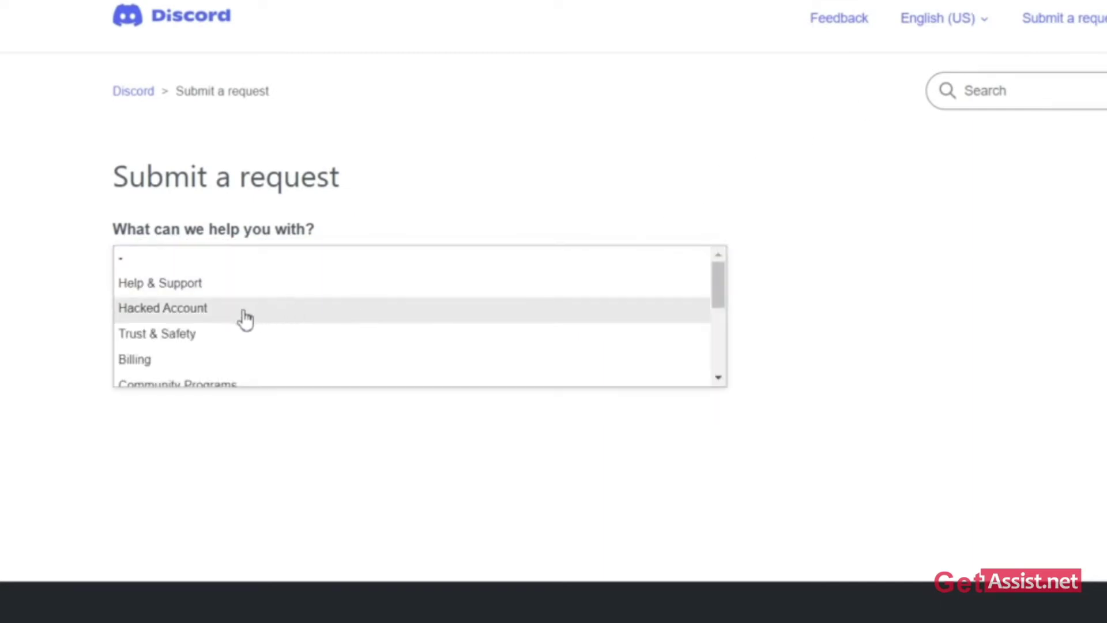
left_click(146, 312)
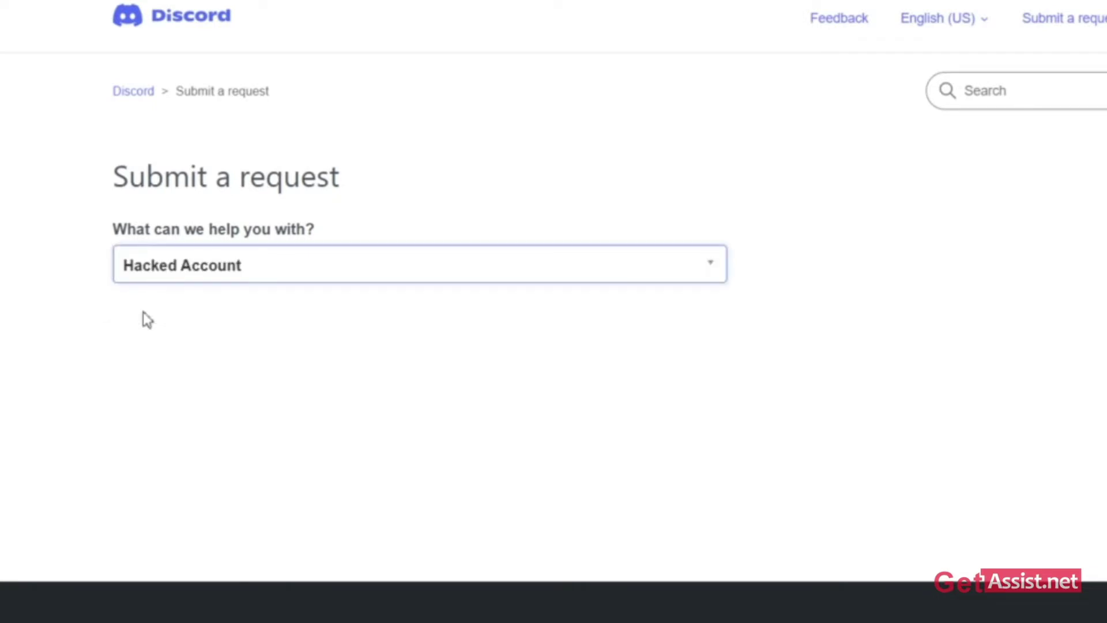
scroll(142, 321, "down", 2)
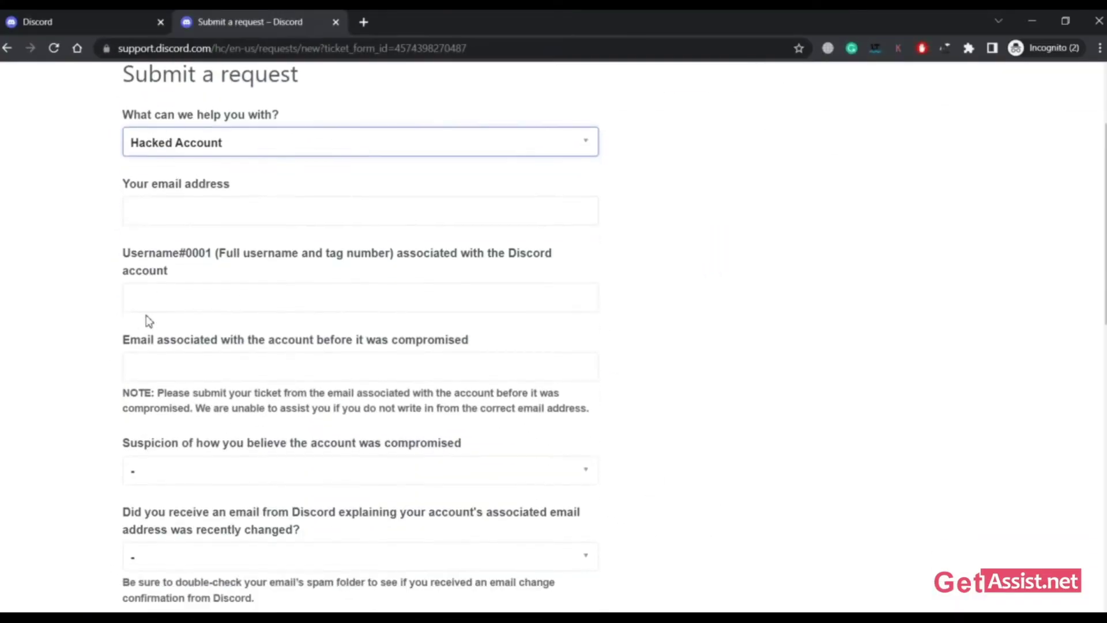
scroll(149, 321, "down", 1)
scroll(148, 322, "down", 6)
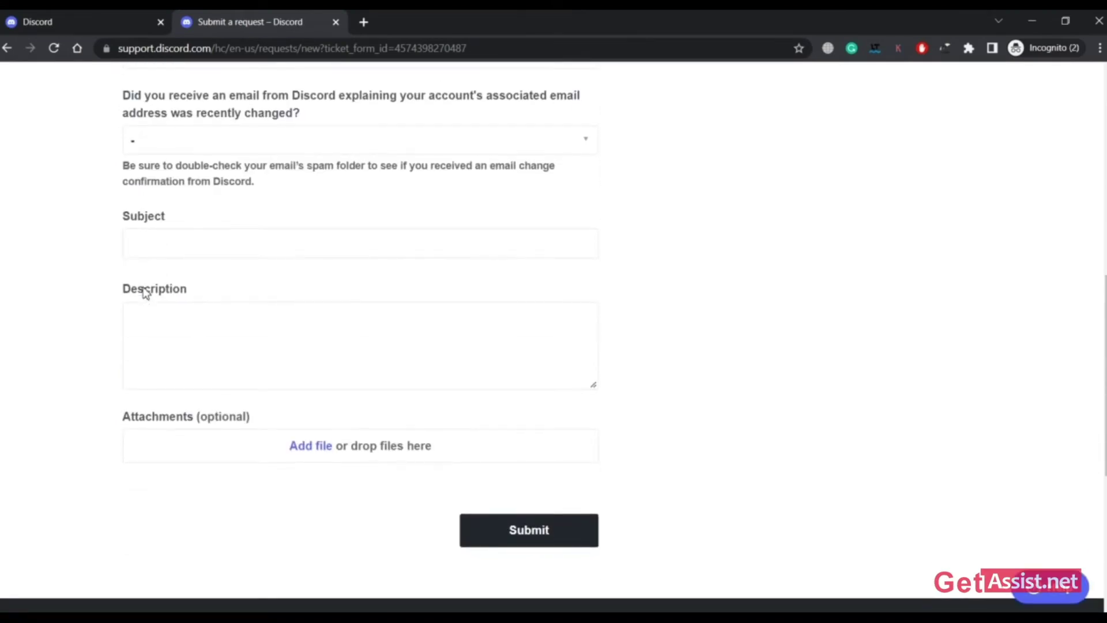
scroll(145, 292, "up", 8)
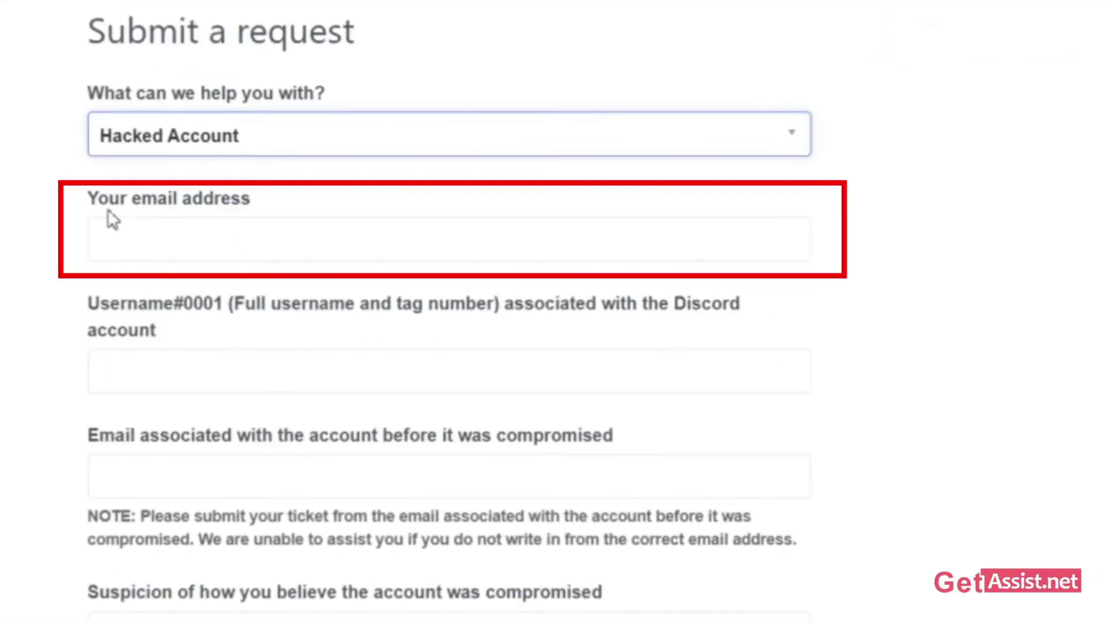
- Enter the contact e-mail in 'Your email address', correcting the '.cpm' typo to '.com'
left_click(177, 236)
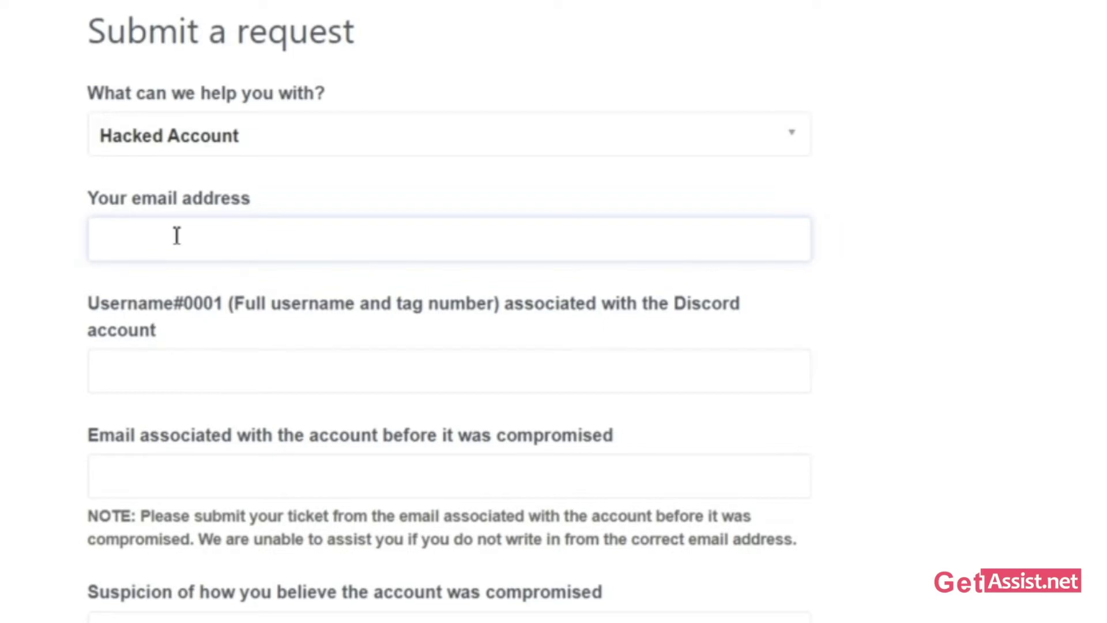
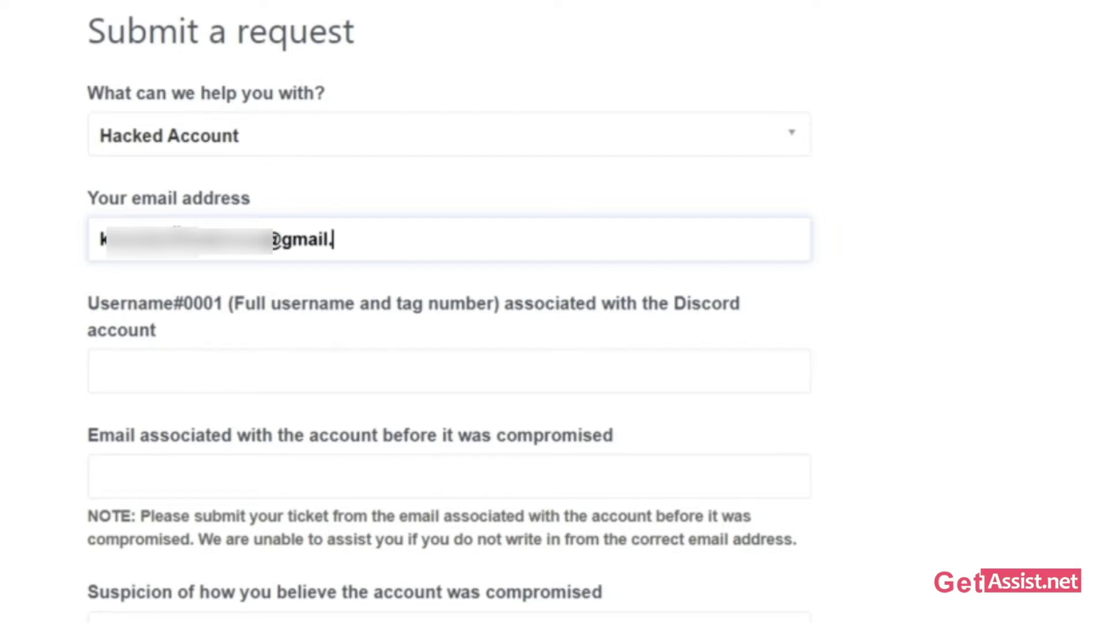
- Paste the account's full username with tag into the Username#0001 field
left_click(139, 369)
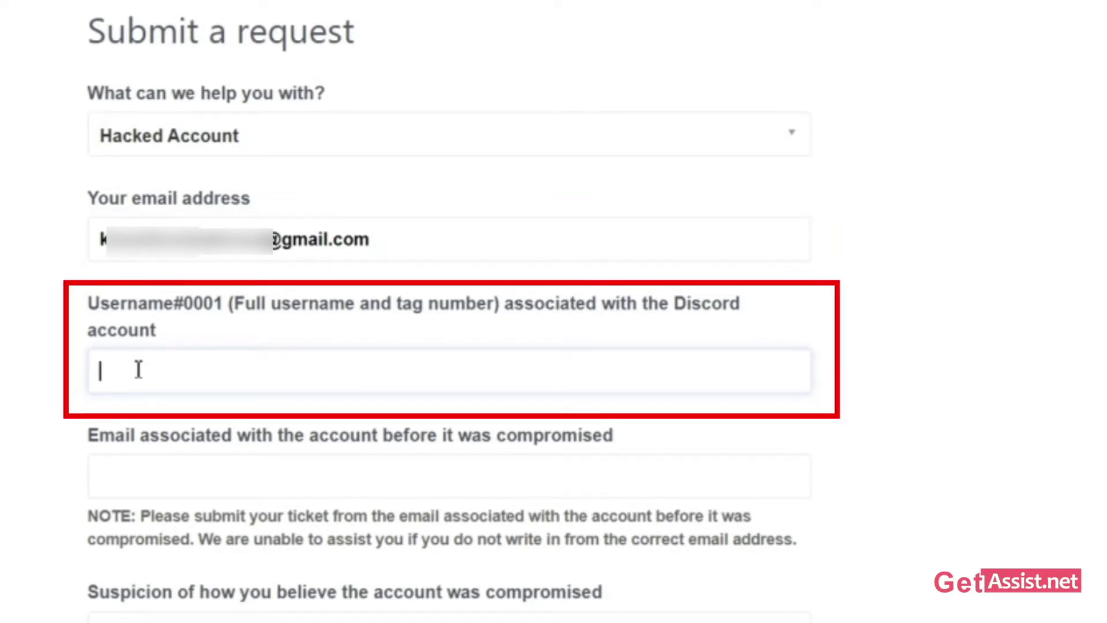
scroll(138, 371, "down", 3)
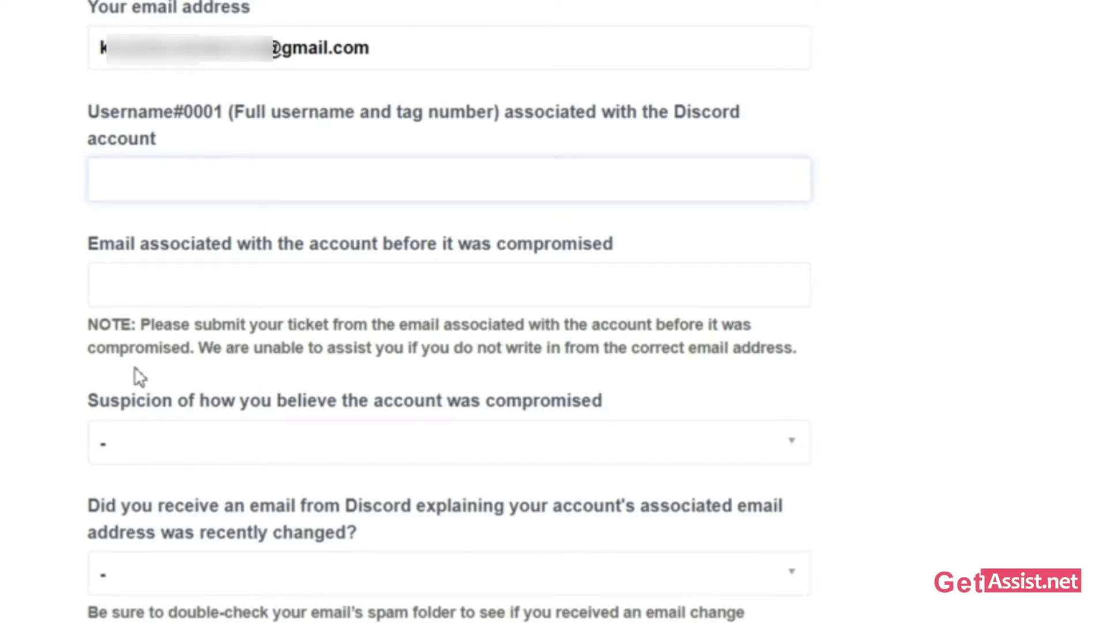
key("ctrl+v")
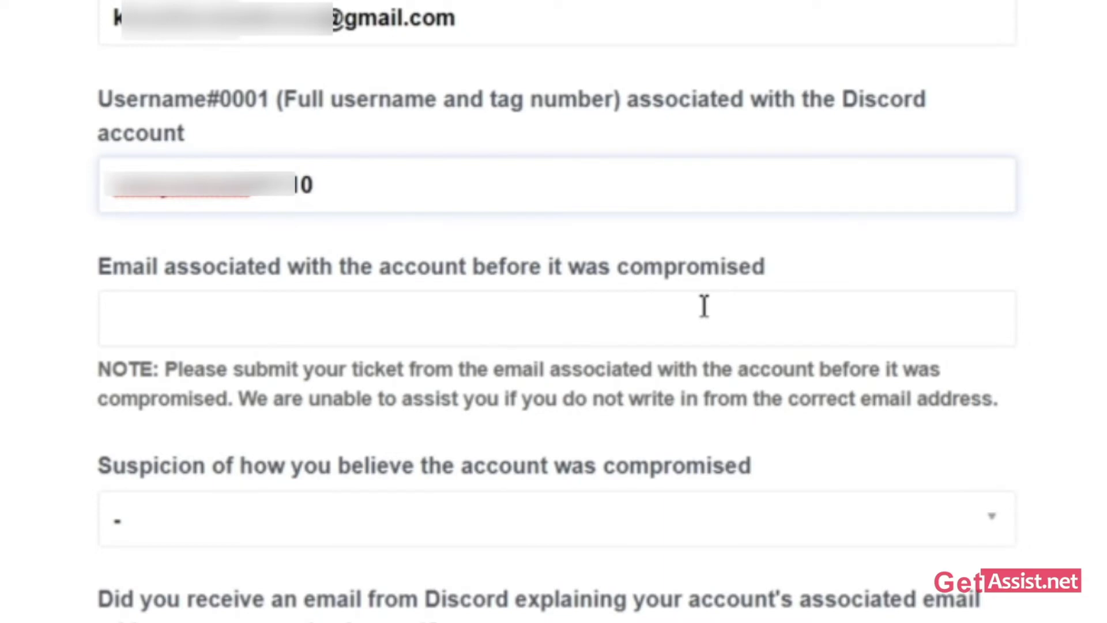
- Enter the pre-compromise account e-mail and set Suspicion to 'I clicked on a link'
left_click(514, 321)
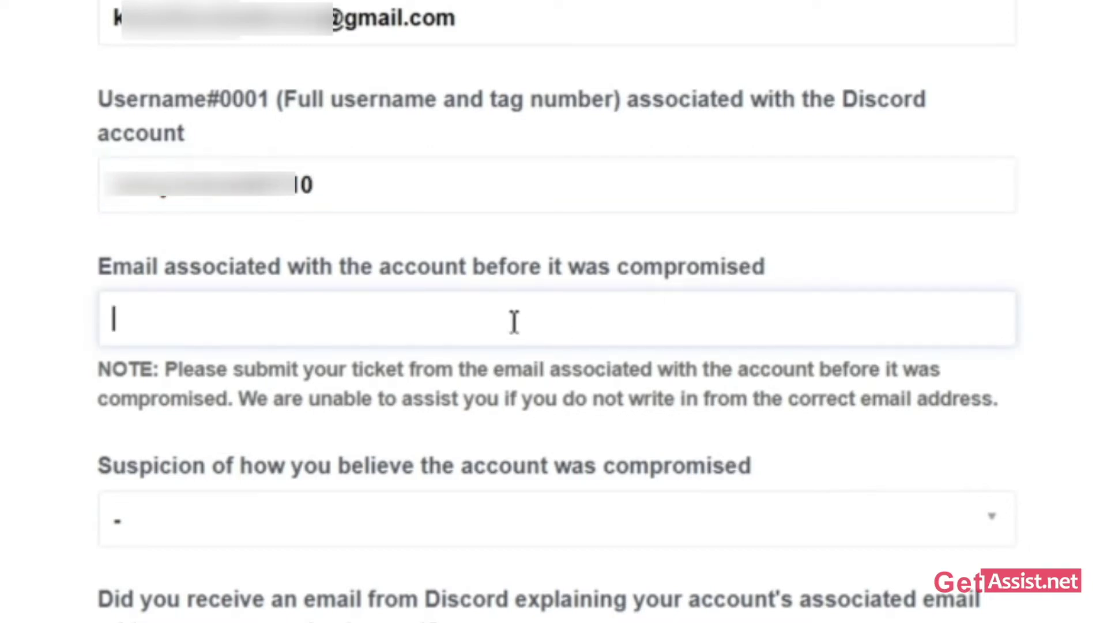
type("a")
scroll(514, 322, "down", 2)
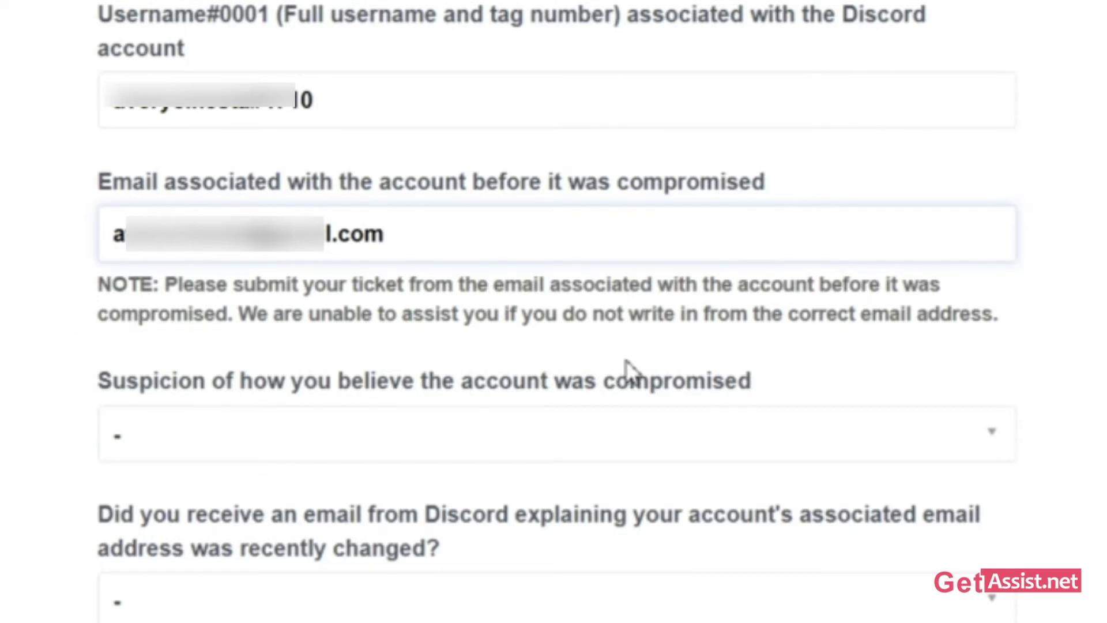
scroll(627, 370, "down", 6)
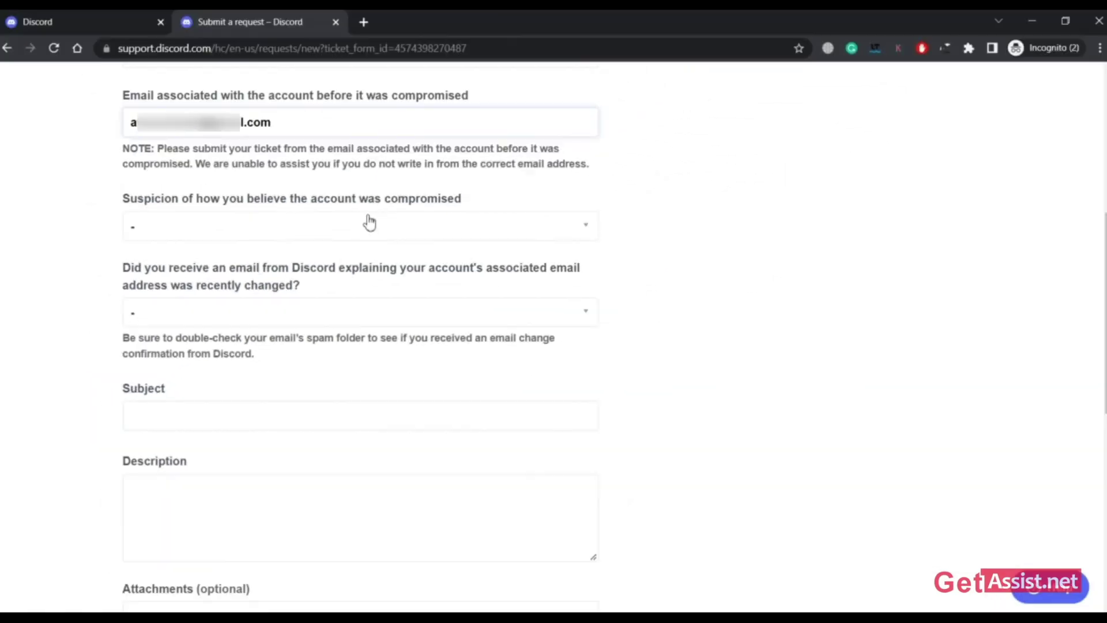
left_click(369, 223)
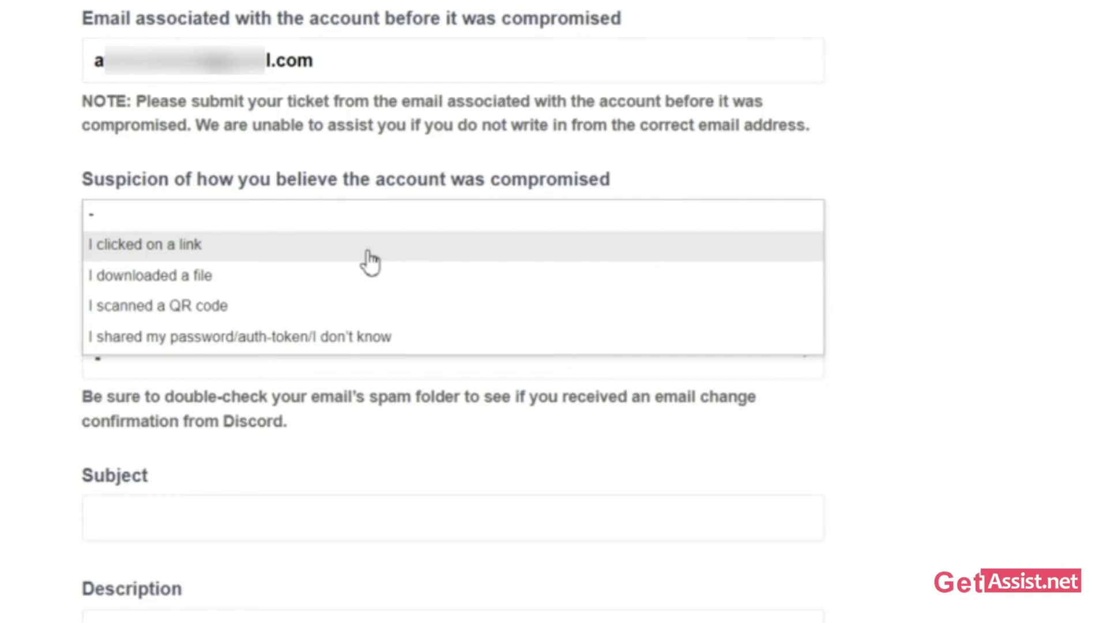
left_click(369, 261)
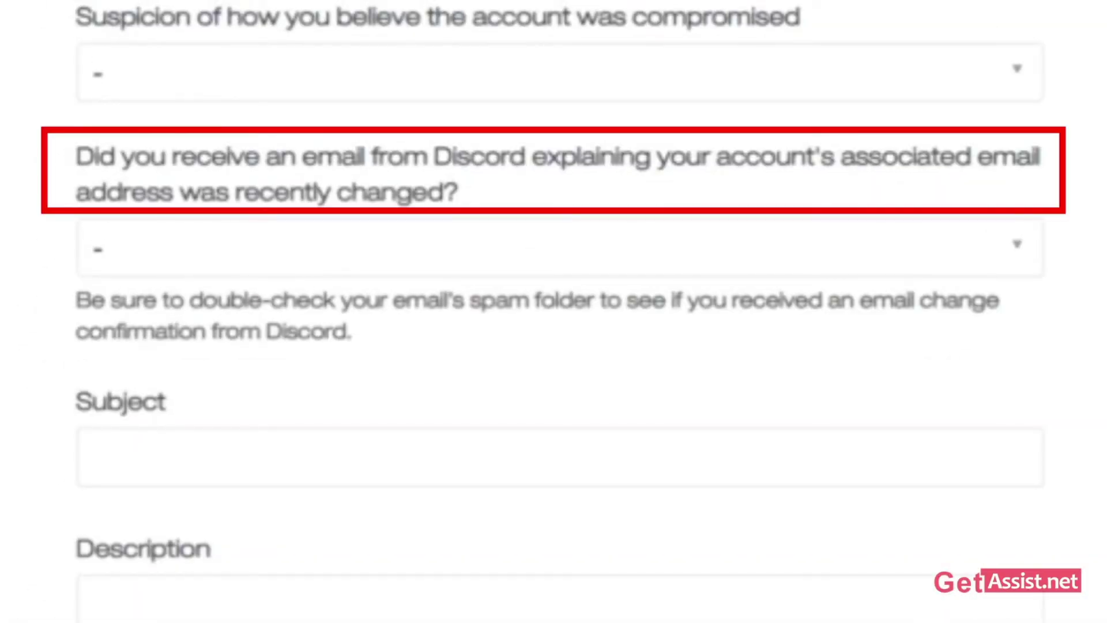
scroll(553, 312, "down", 5)
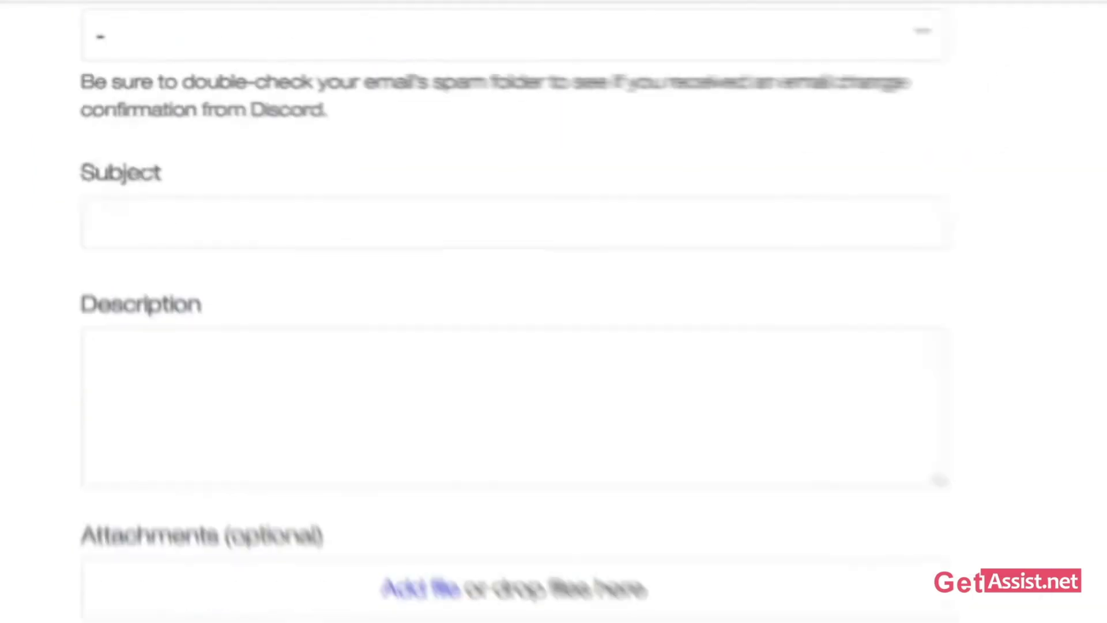
scroll(1045, 594, "up", 5)
scroll(1045, 594, "down", 4)
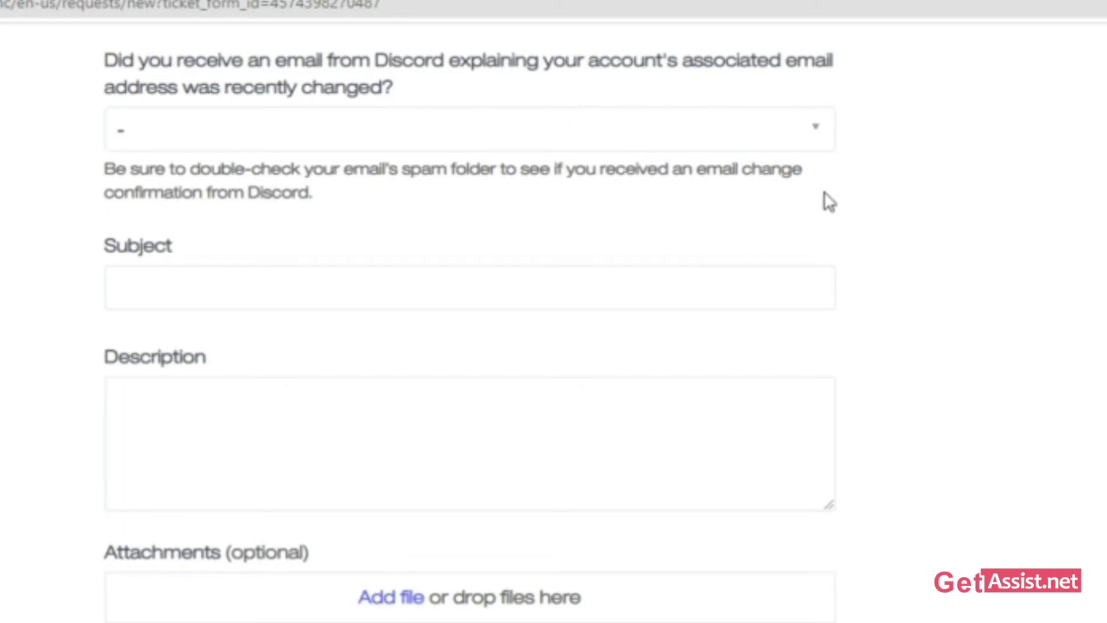
left_click(502, 141)
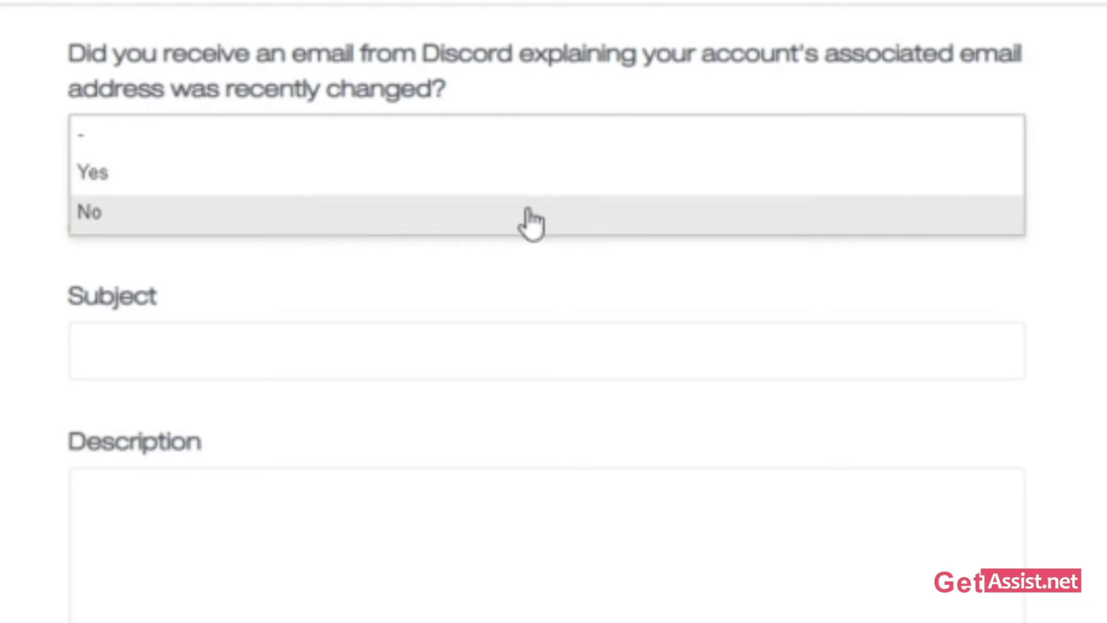
key("Escape")
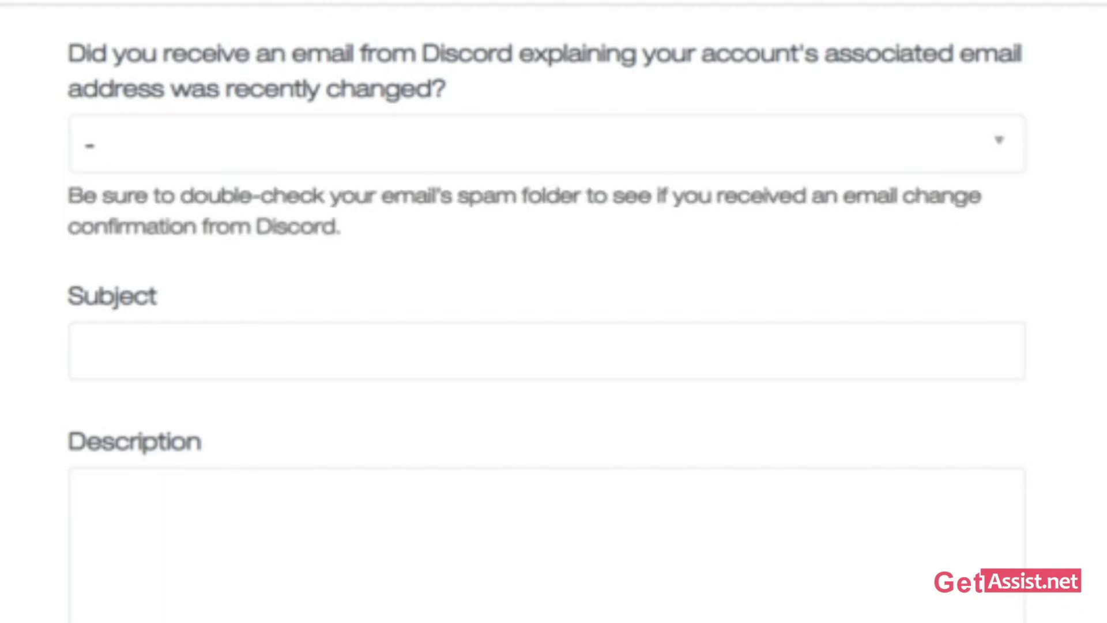
left_click_drag(70, 196, 369, 234)
left_click(365, 231)
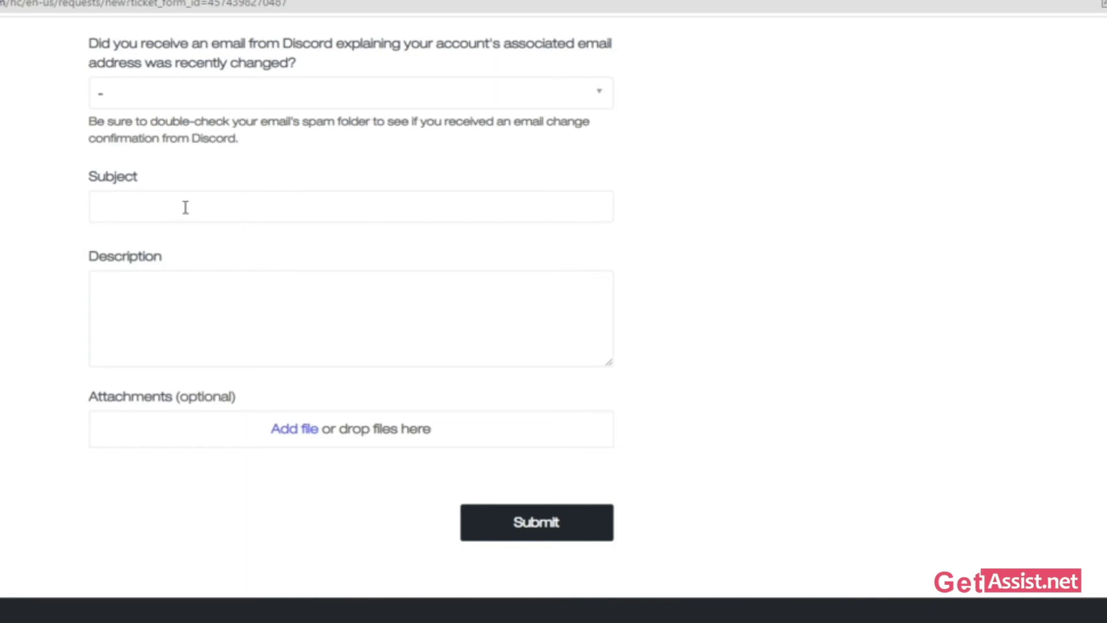
left_click(372, 95)
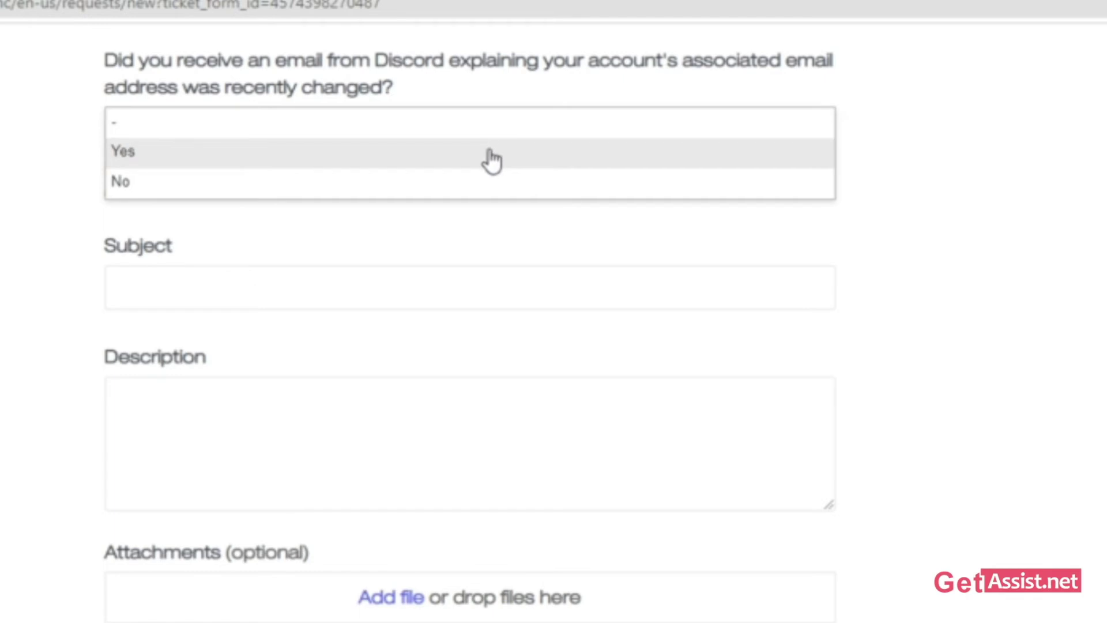
left_click(239, 288)
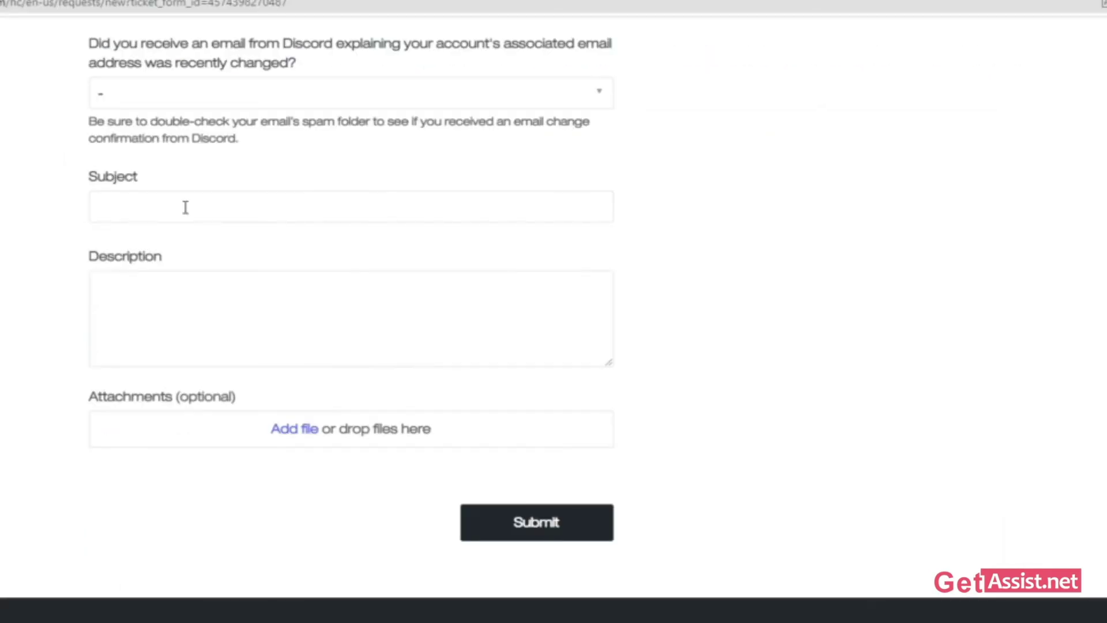
left_click(186, 208)
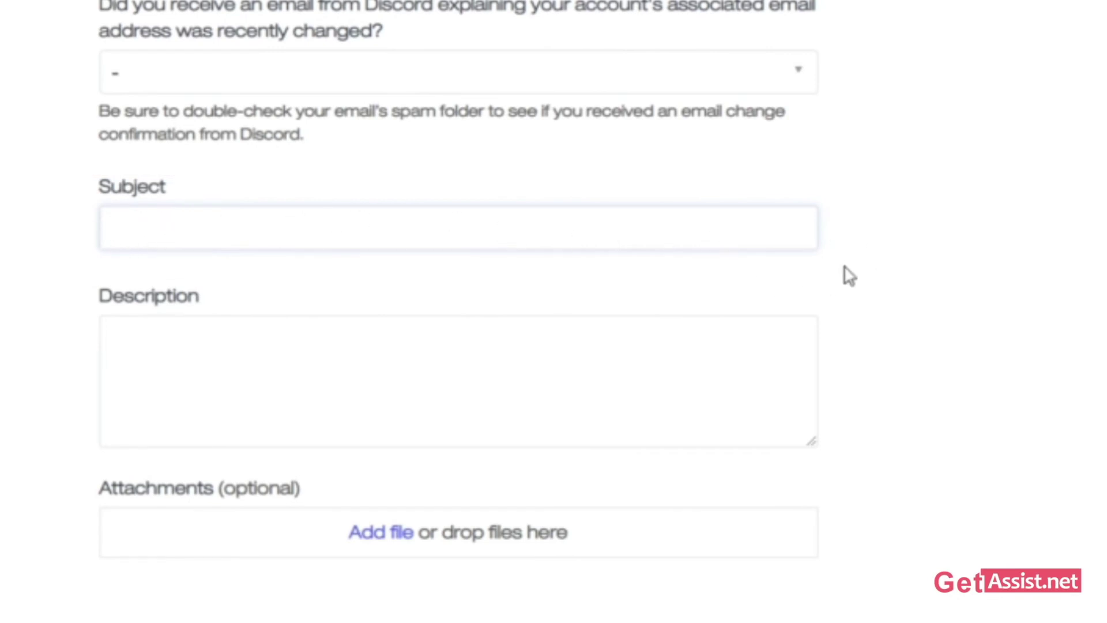
scroll(897, 253, "down", 2)
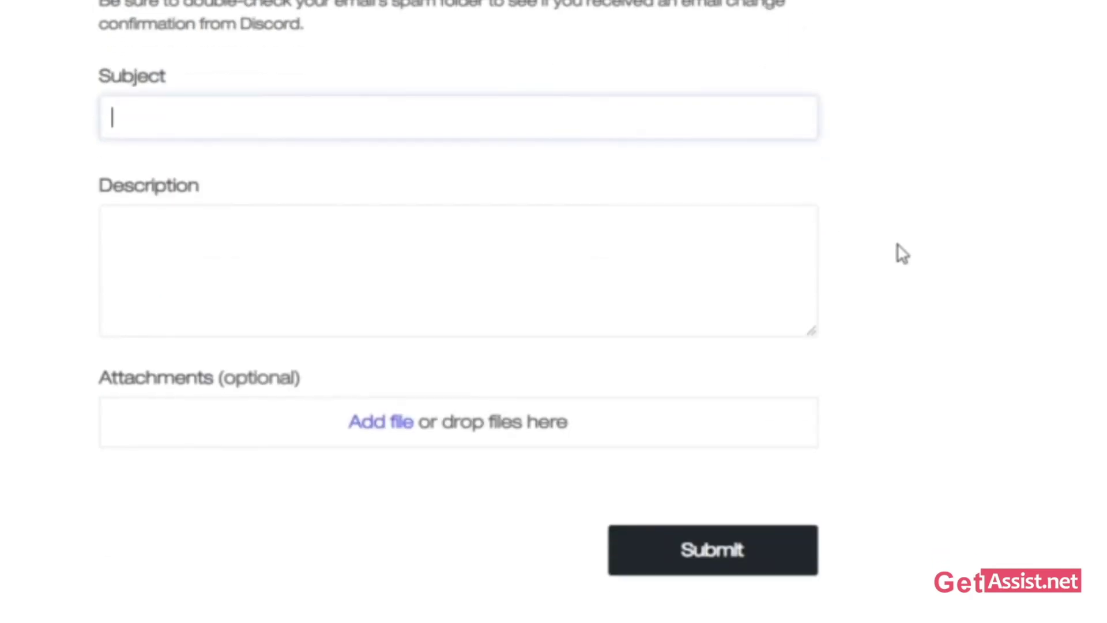
left_click(134, 231)
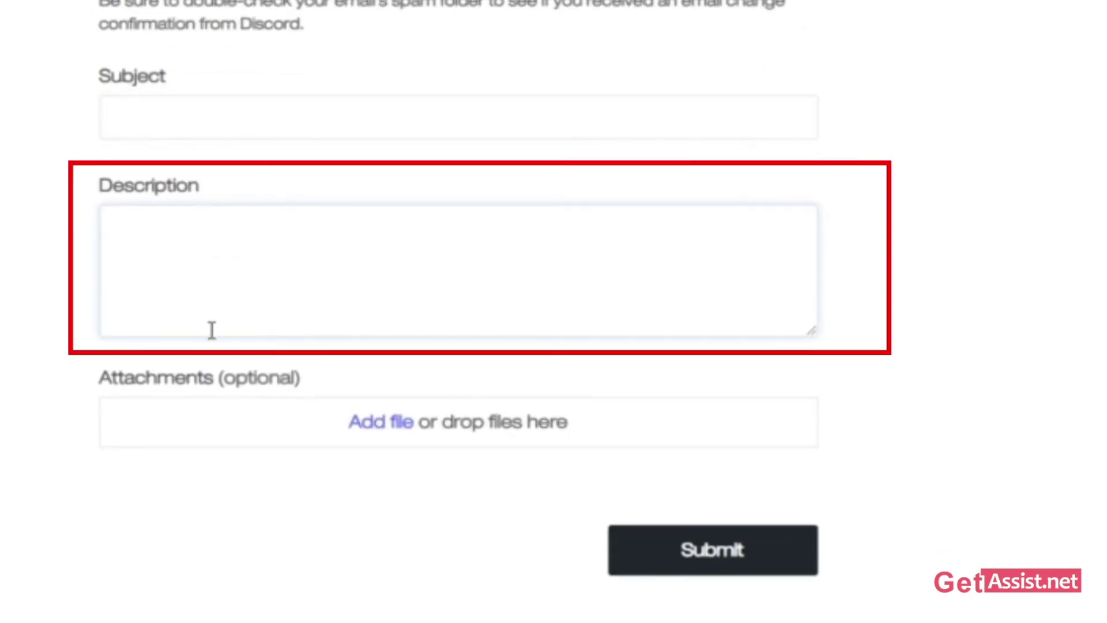
left_click_drag(101, 193, 206, 240)
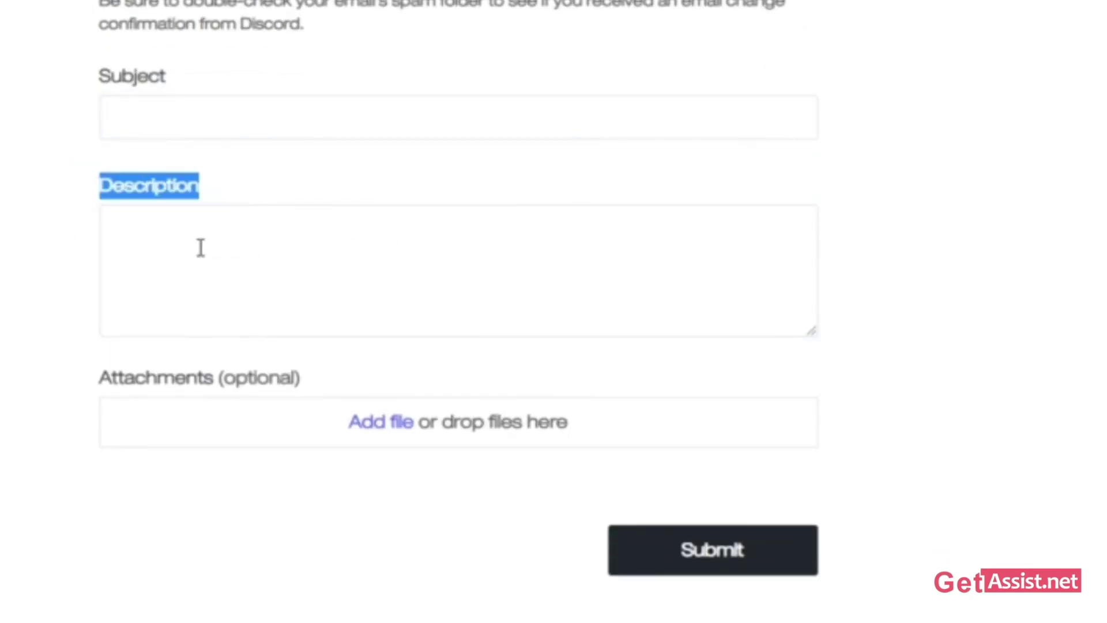
left_click(200, 247)
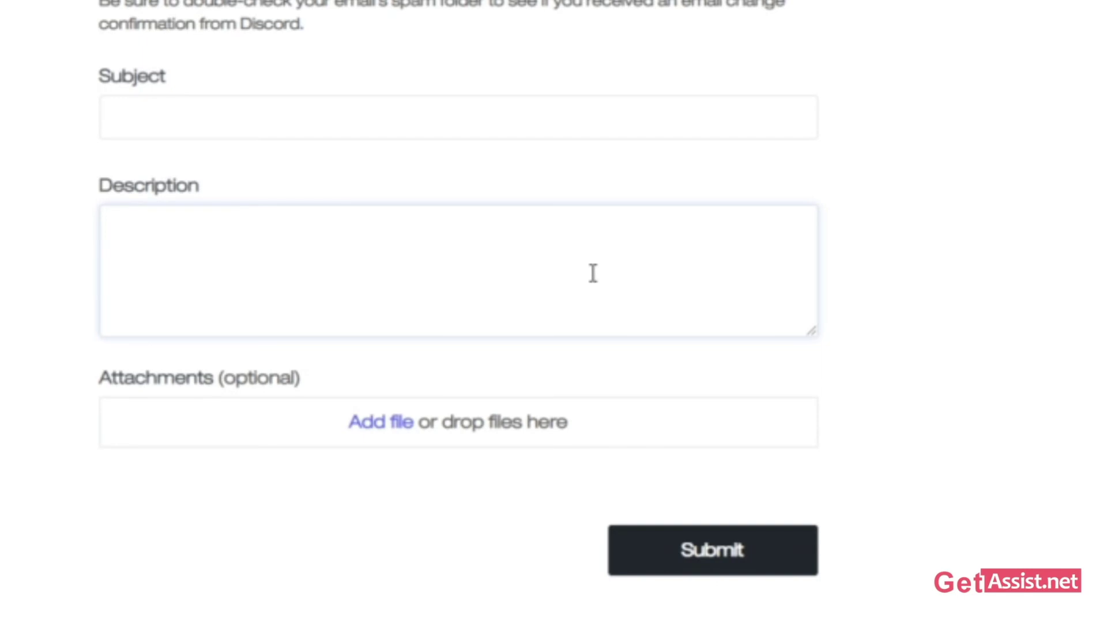
scroll(593, 273, "down", 2)
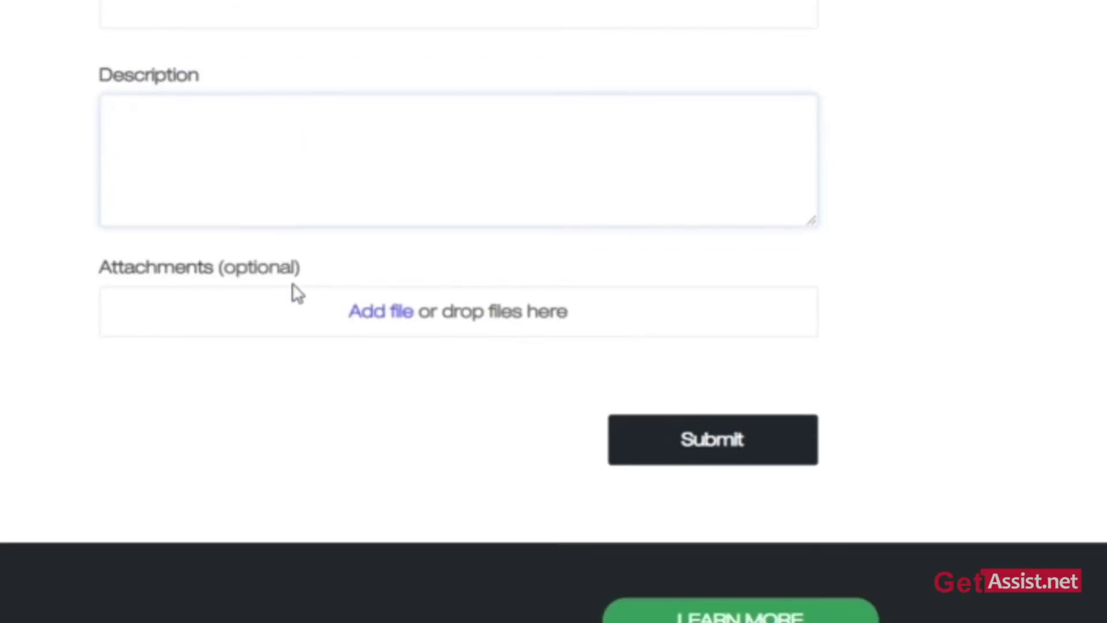
left_click_drag(106, 274, 306, 277)
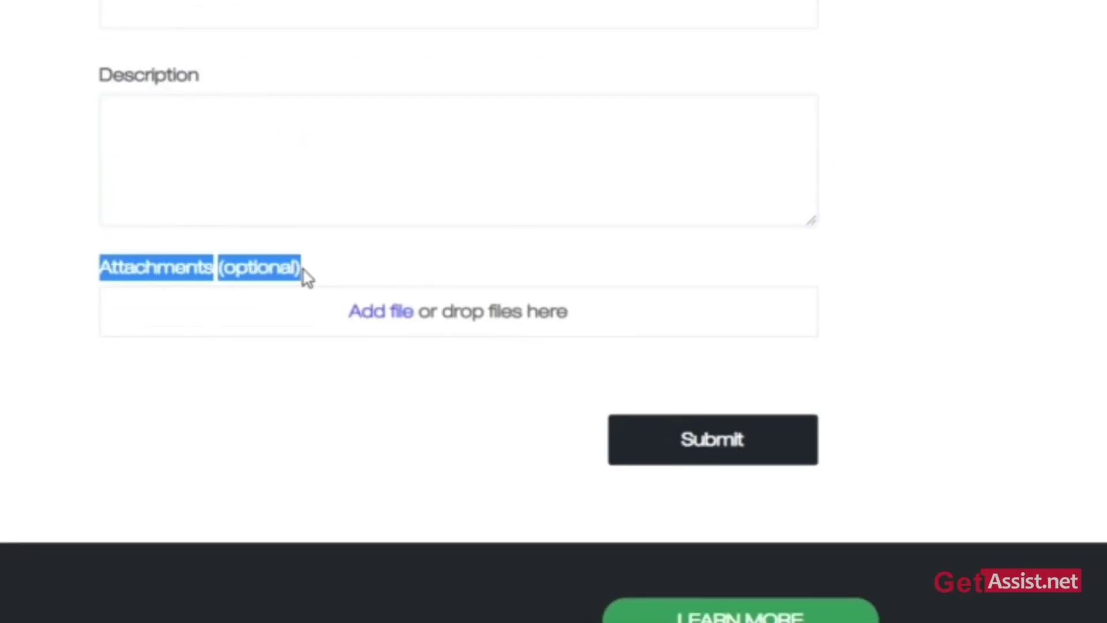
left_click(340, 274)
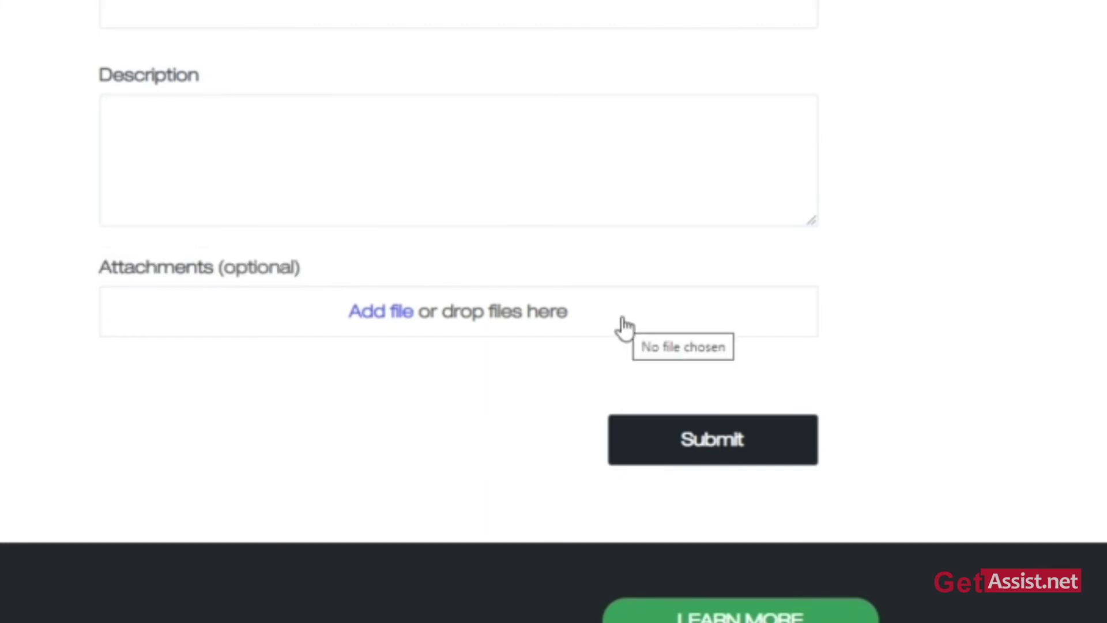
left_click(623, 323)
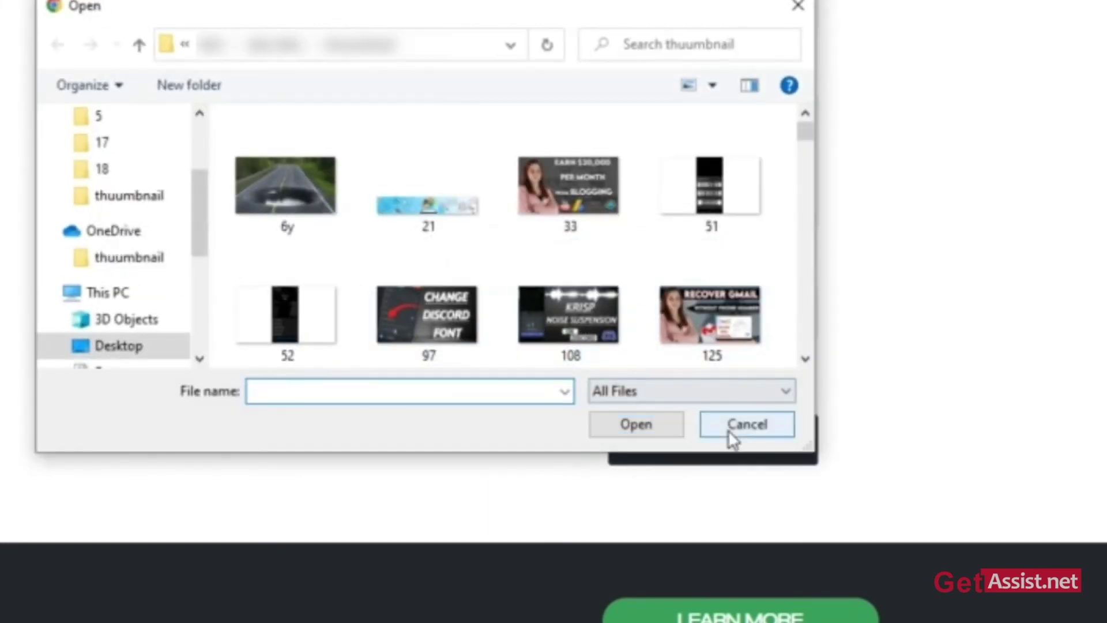
left_click(744, 424)
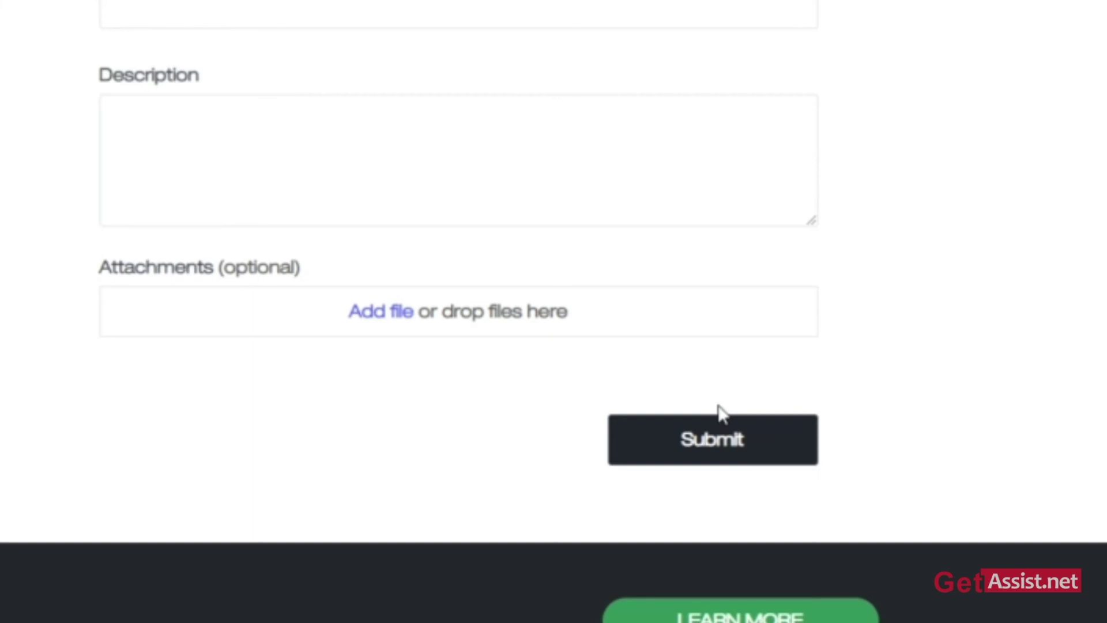
- Open the Droplr server's #character-background channel in the Discord desktop app
scroll(750, 421, "down", 2)
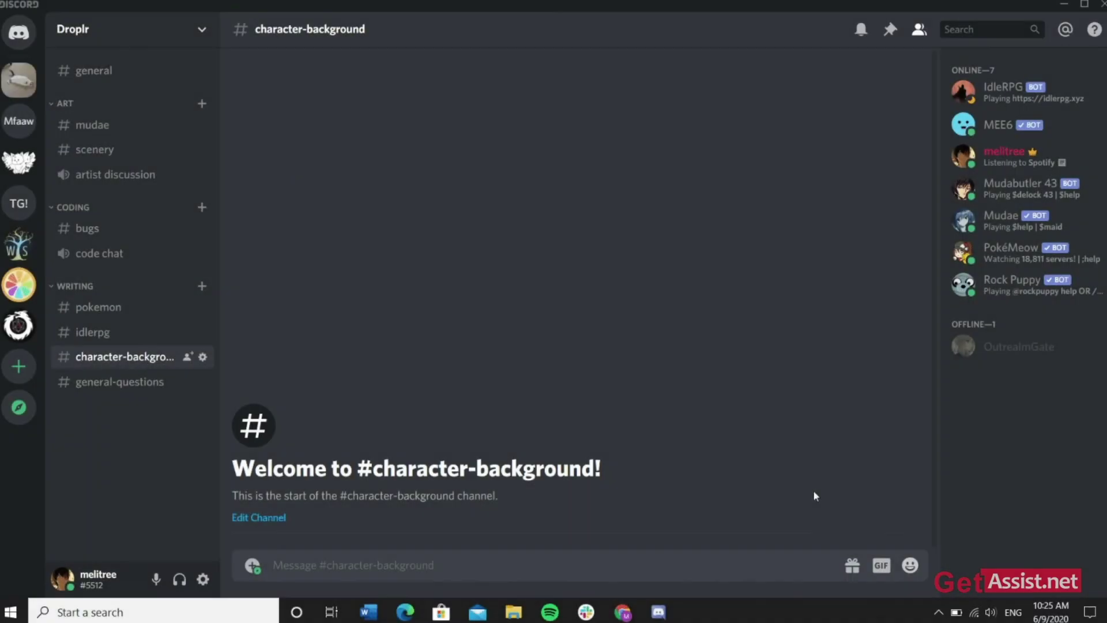
- Send a black-cat GIF found by searching Tenor for 'cat'
left_click(881, 565)
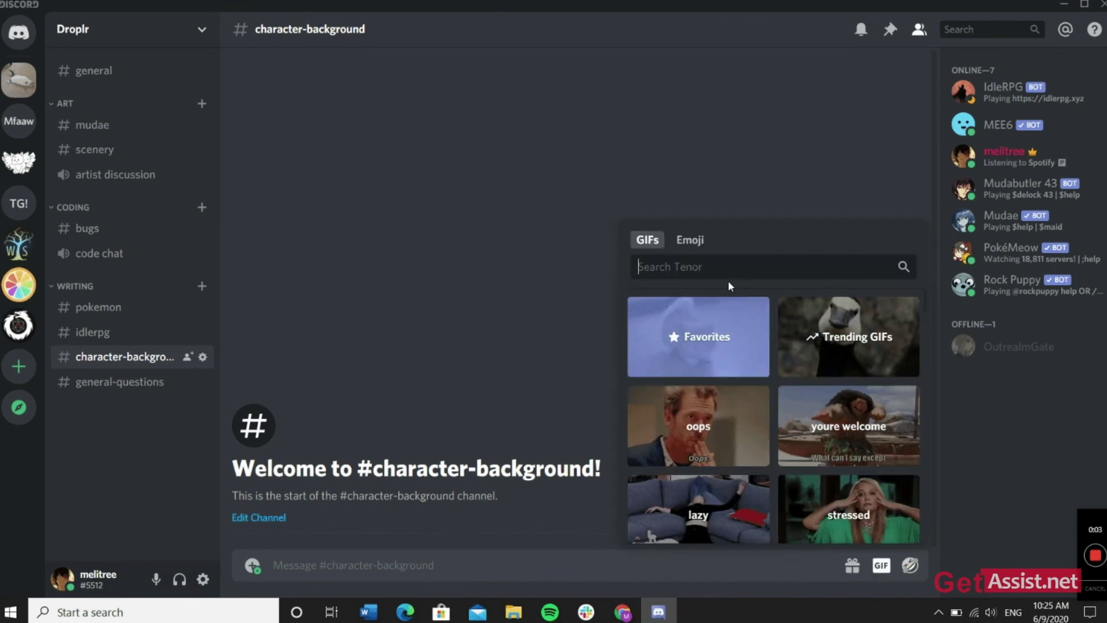
type("cat")
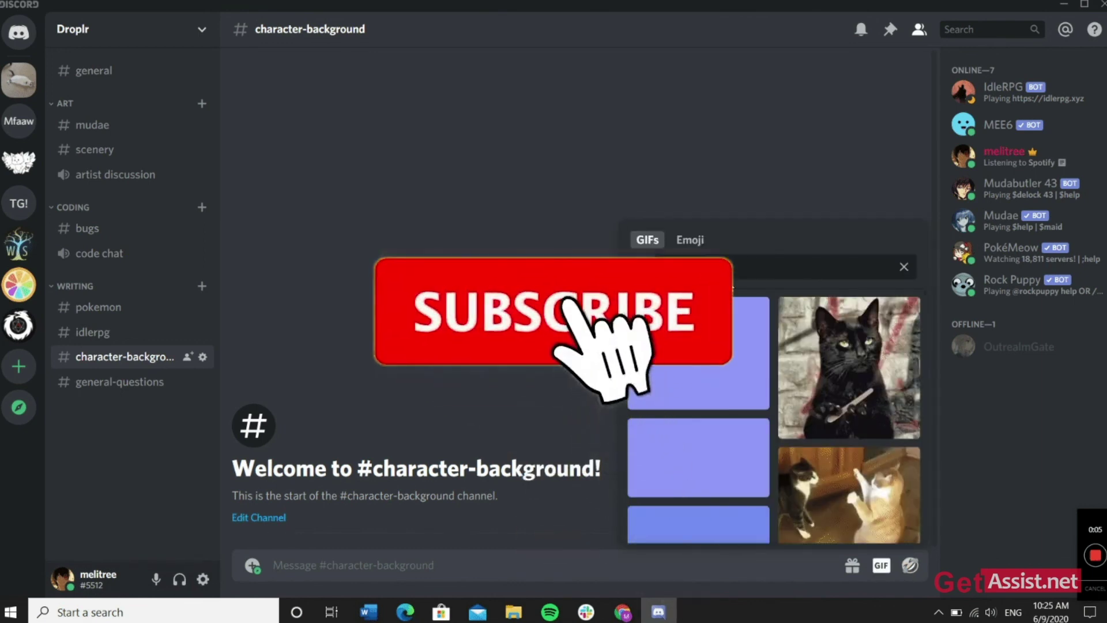
left_click(849, 367)
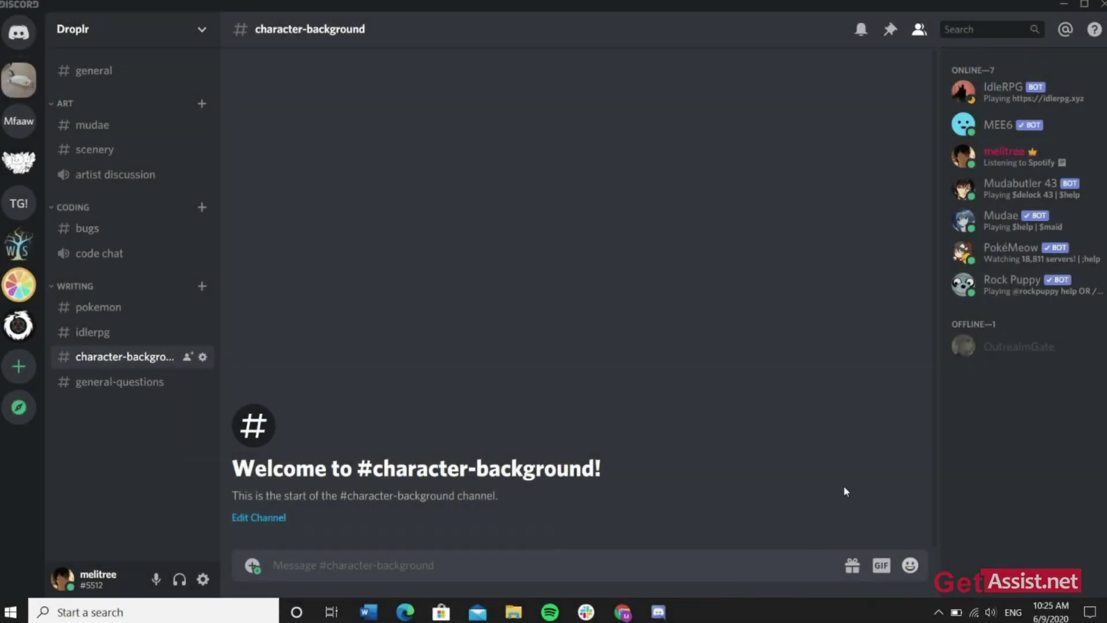
- Send another black-cat GIF, this time from the 'cats' Tenor results
left_click(872, 567)
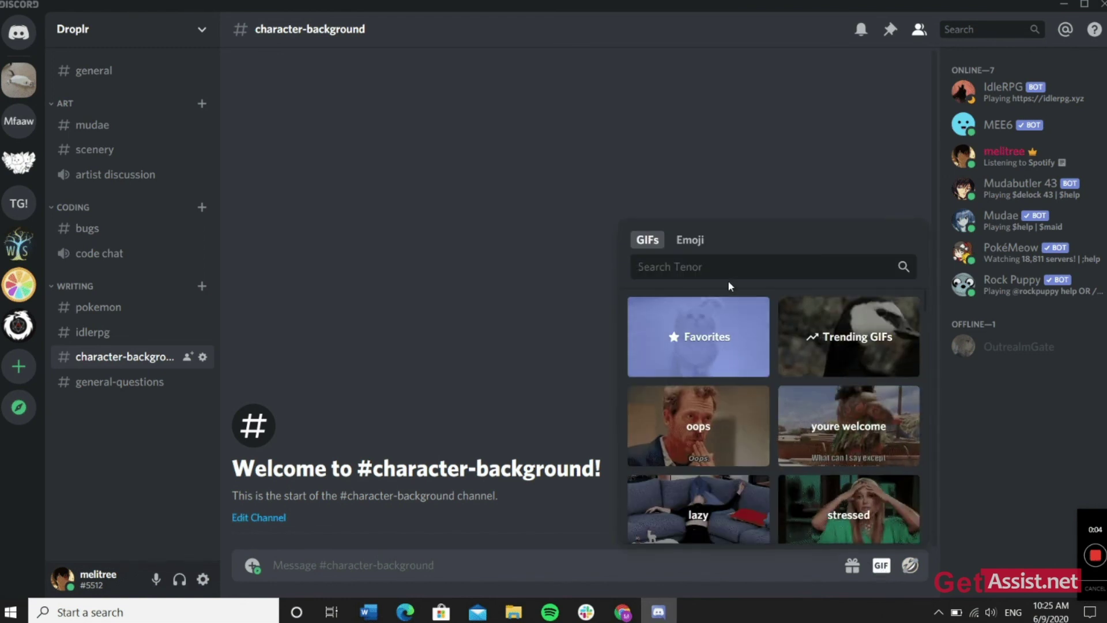
type("cats")
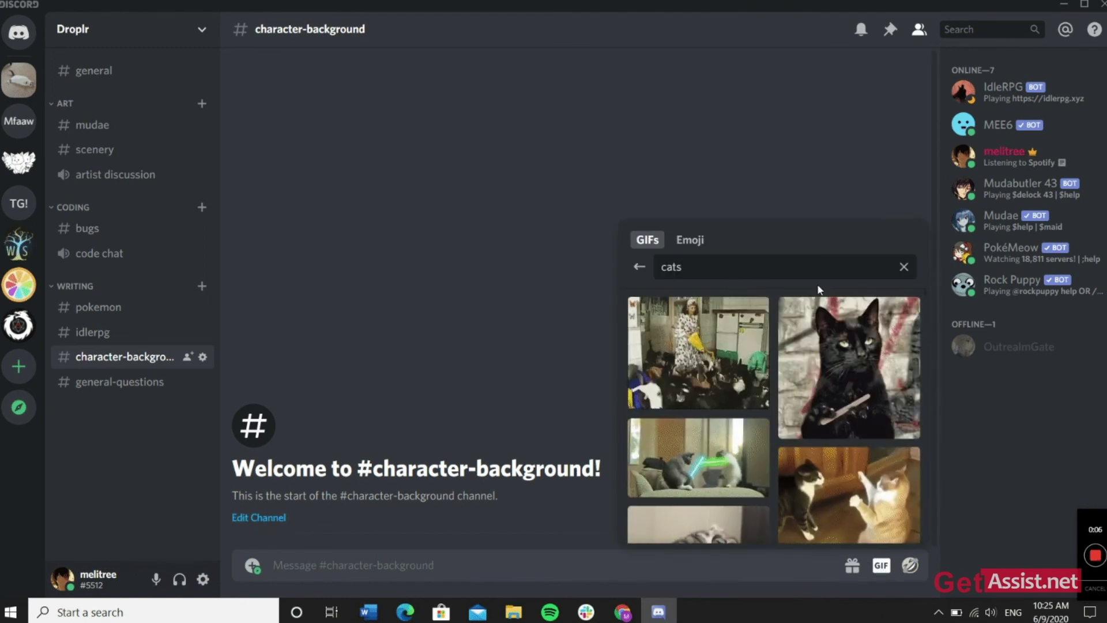
left_click(832, 348)
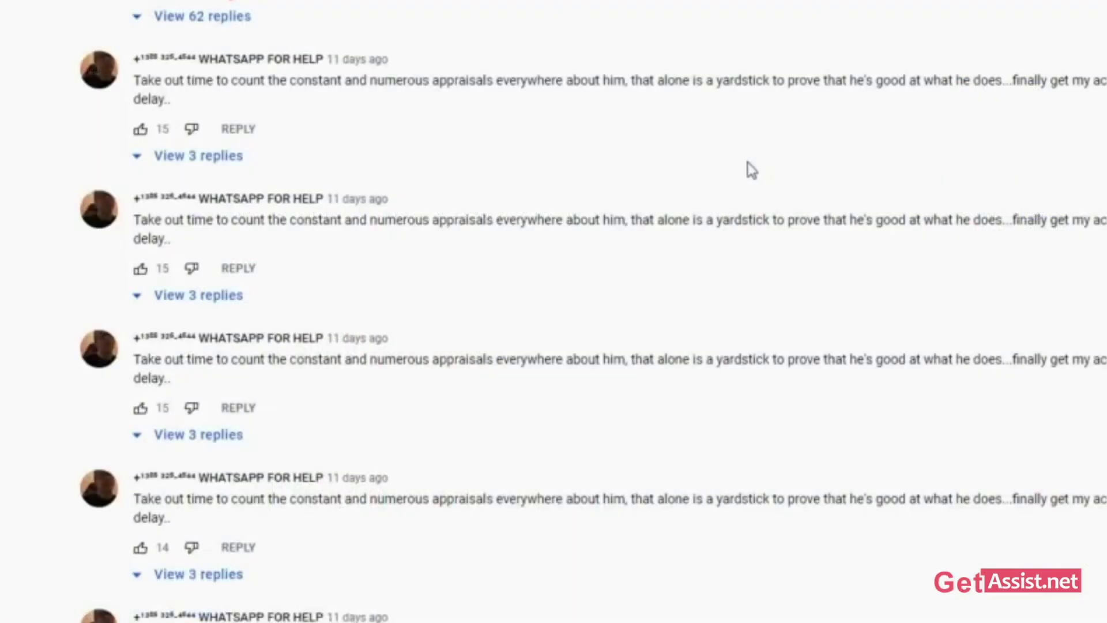
scroll(750, 170, "down", 5)
scroll(750, 169, "down", 10)
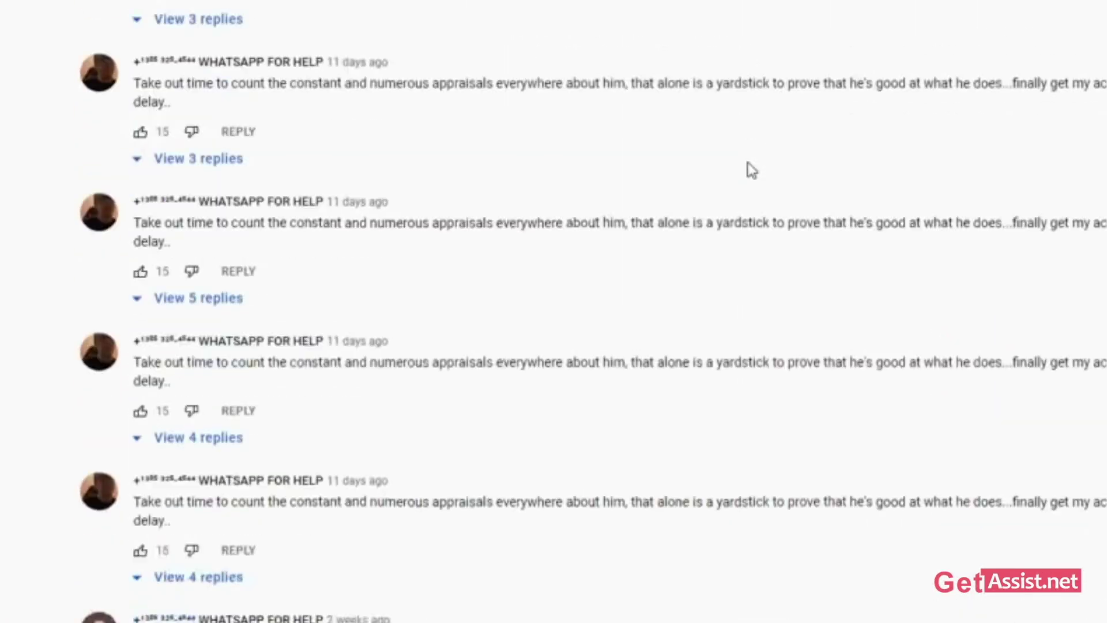
scroll(750, 169, "down", 10)
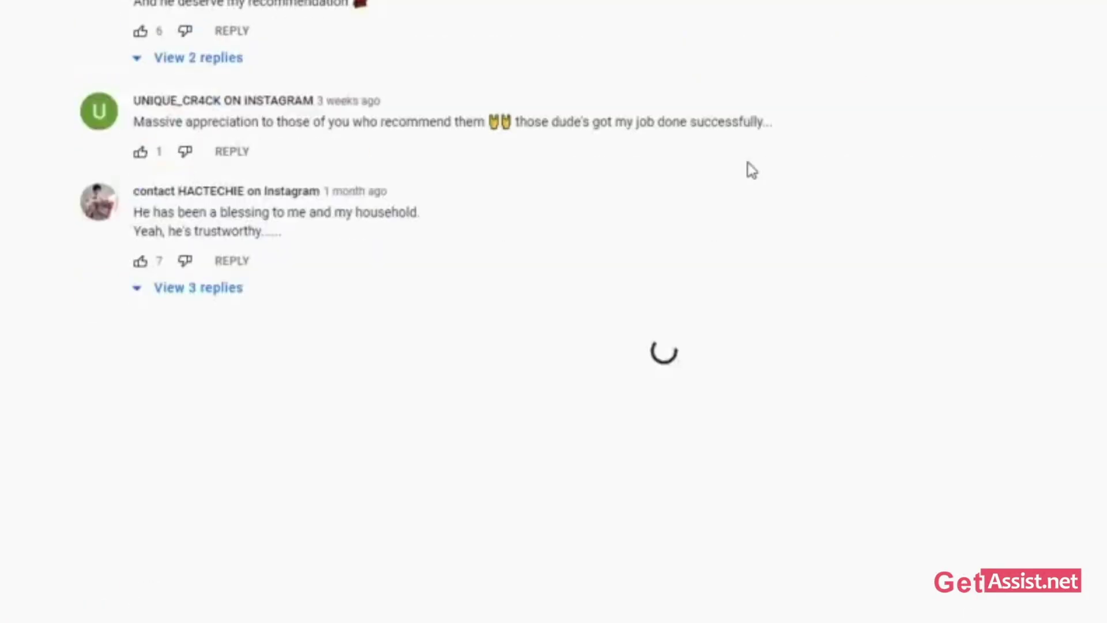